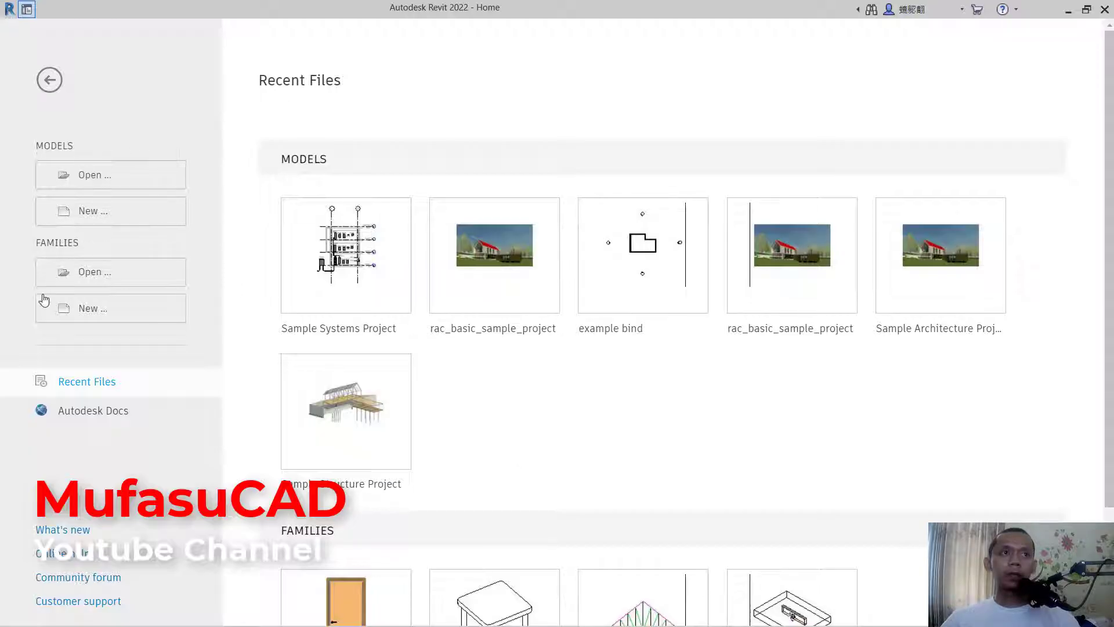
Create a new family from the Metric Furniture.rft template
left_click(96, 313)
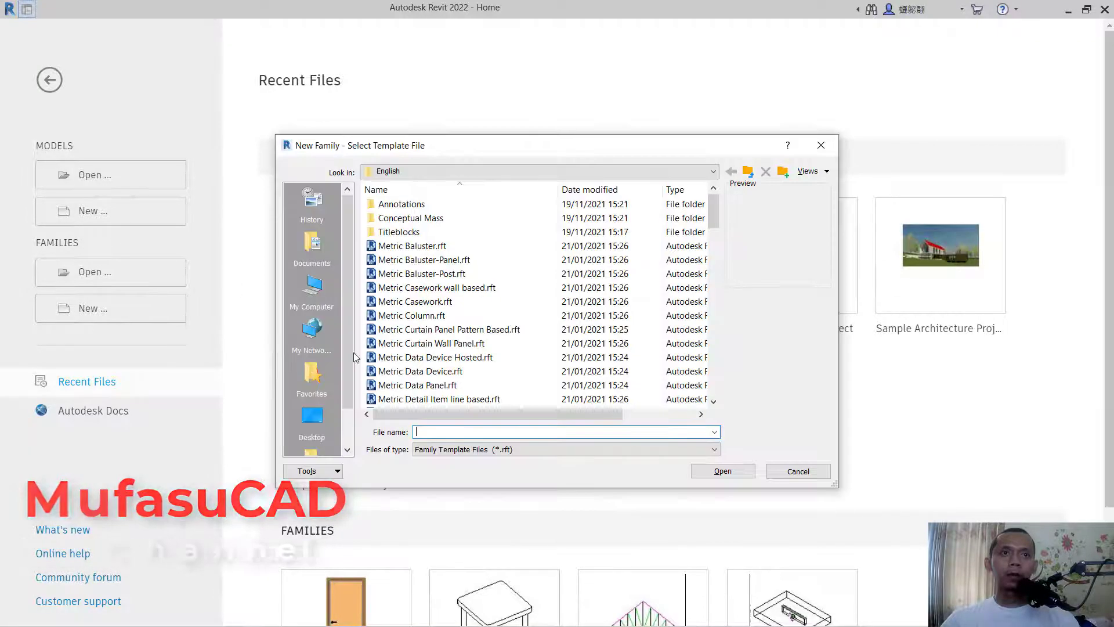
left_click_drag(709, 210, 712, 263)
left_click(453, 345)
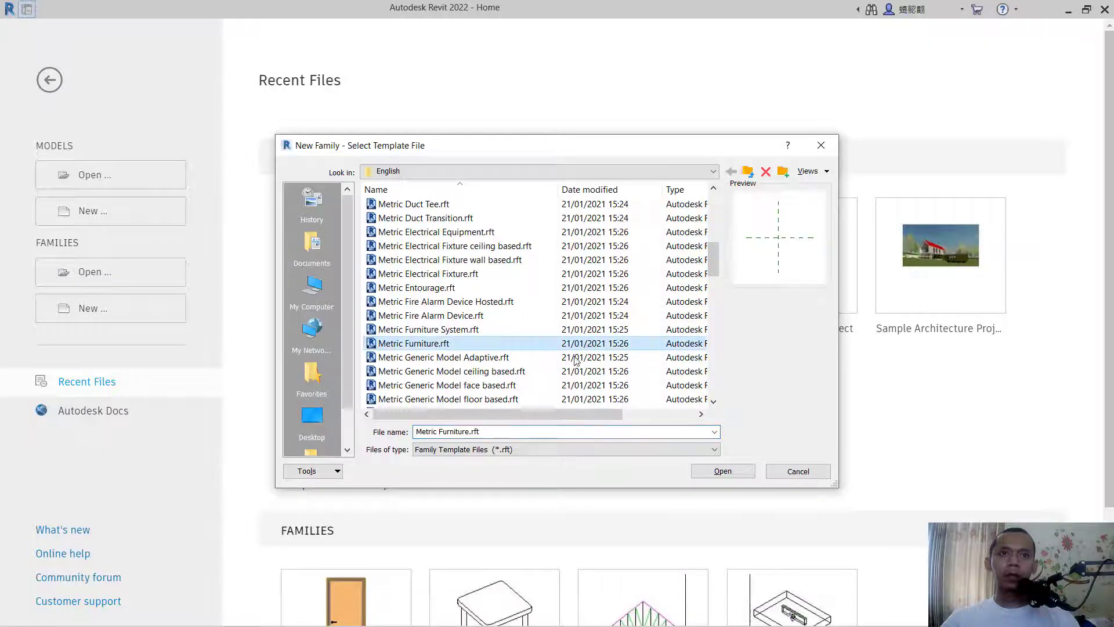
left_click(721, 472)
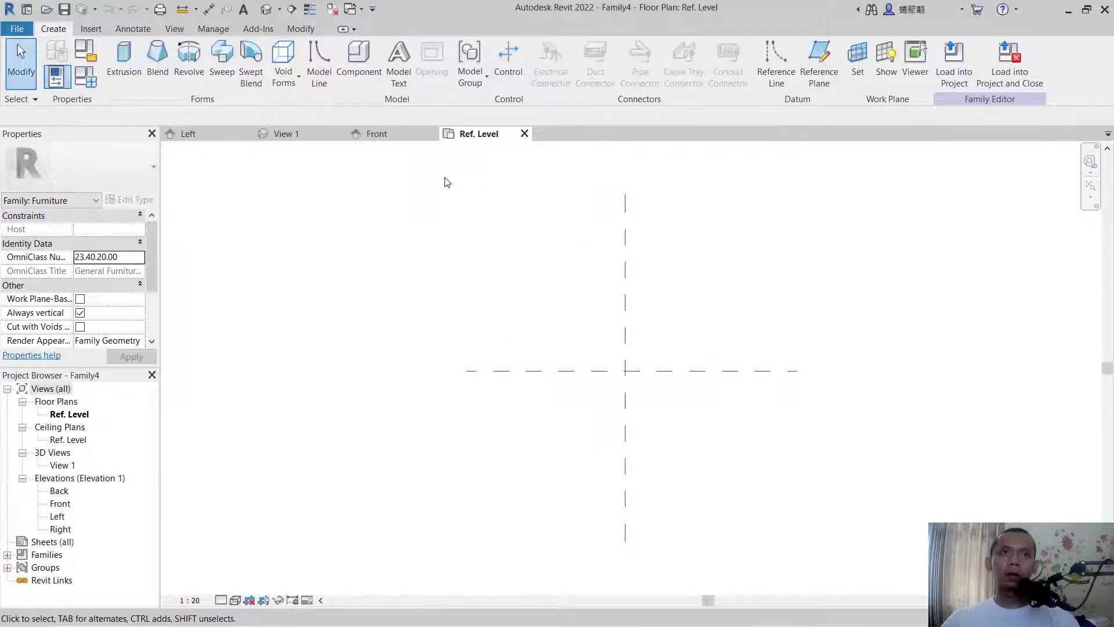
left_click(383, 137)
left_click(294, 136)
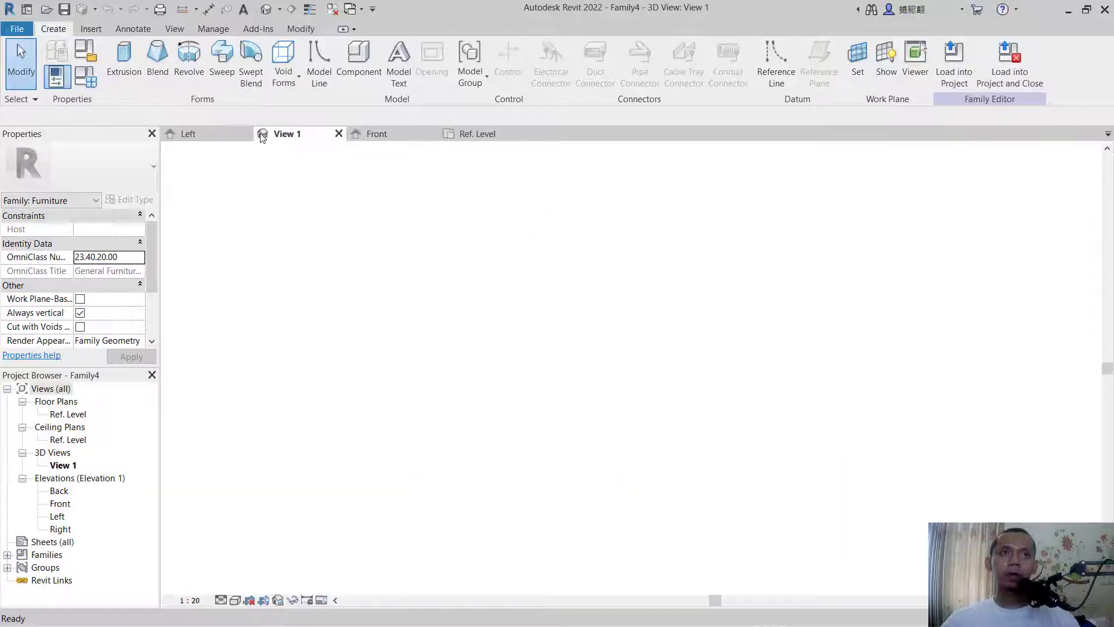
left_click(193, 133)
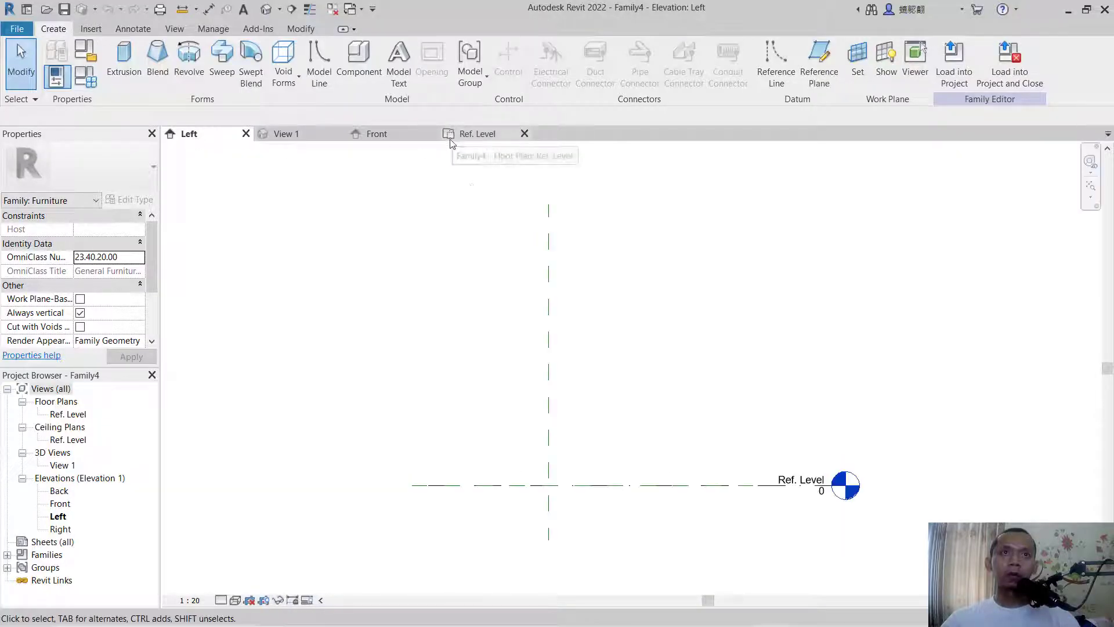
left_click(477, 135)
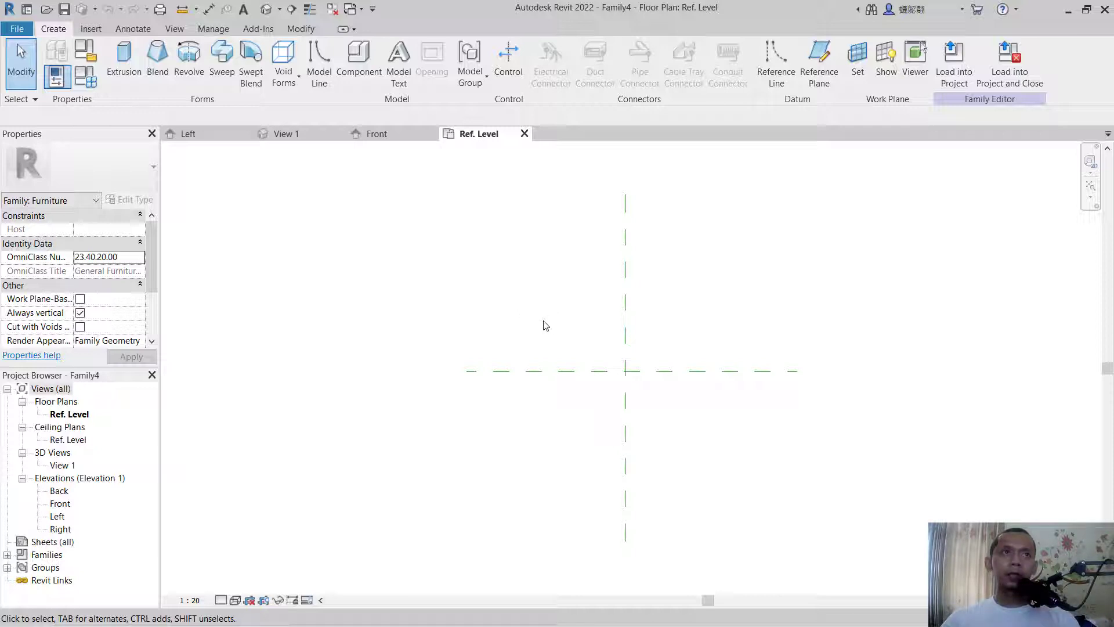
Sketch a rectangular extrusion profile sized 1000 by 600
left_click(124, 58)
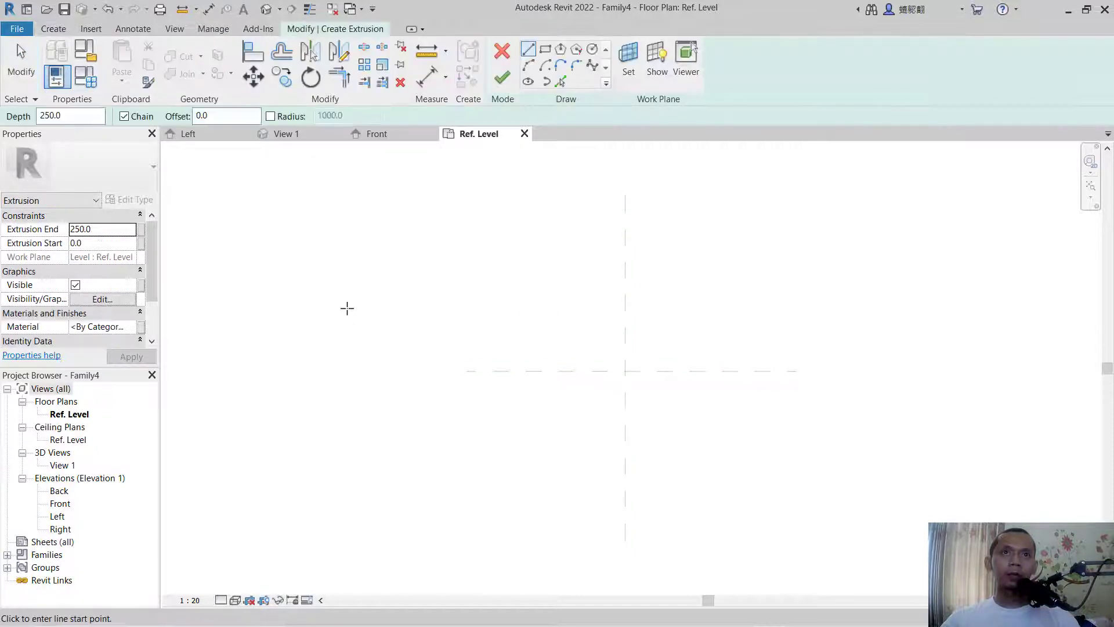
left_click(545, 50)
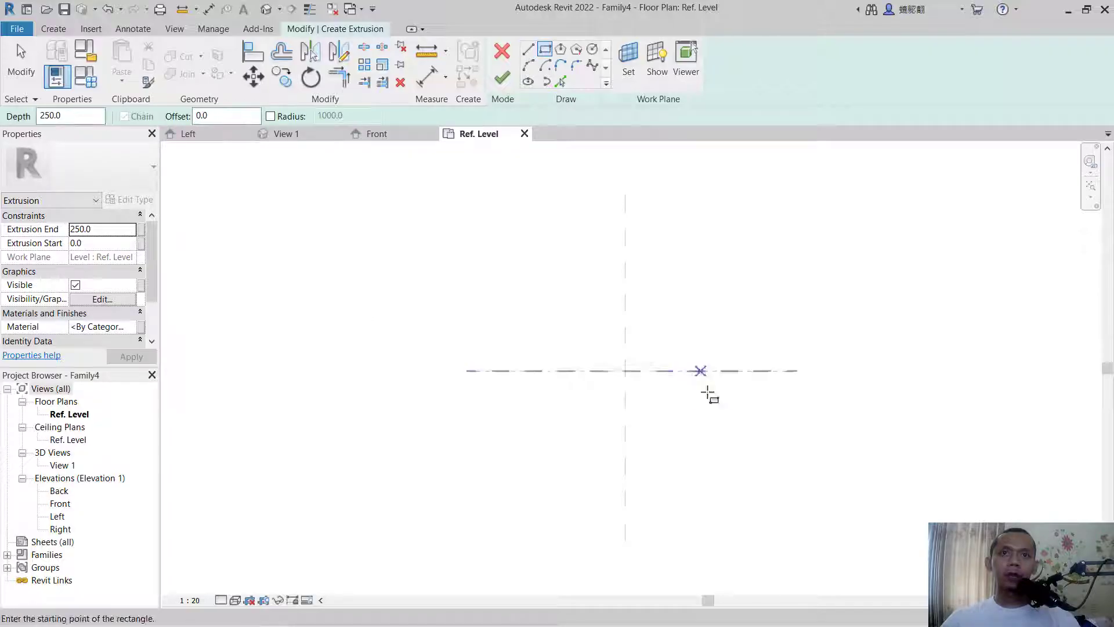
left_click(533, 314)
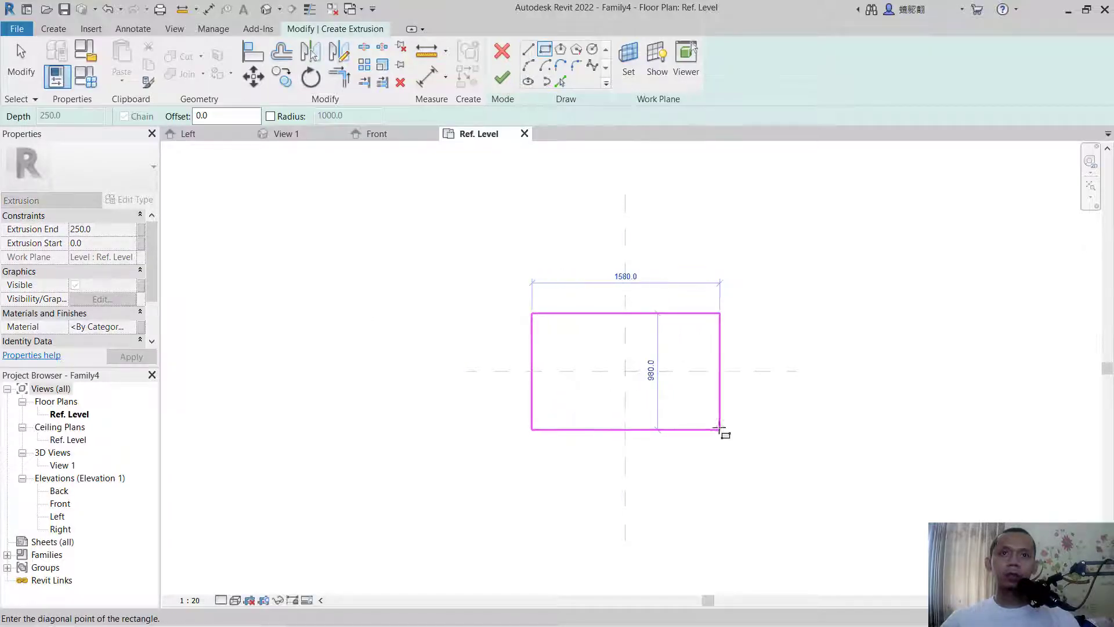
left_click(723, 425)
scroll(663, 456, "up", 2)
left_click(608, 445)
type("1000")
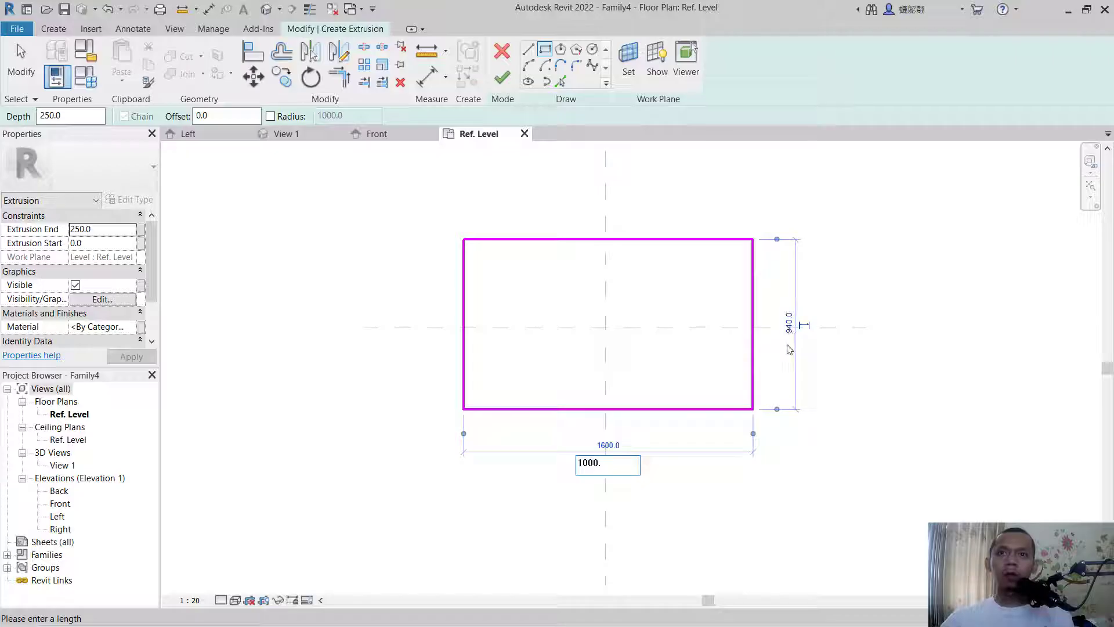
key("Return")
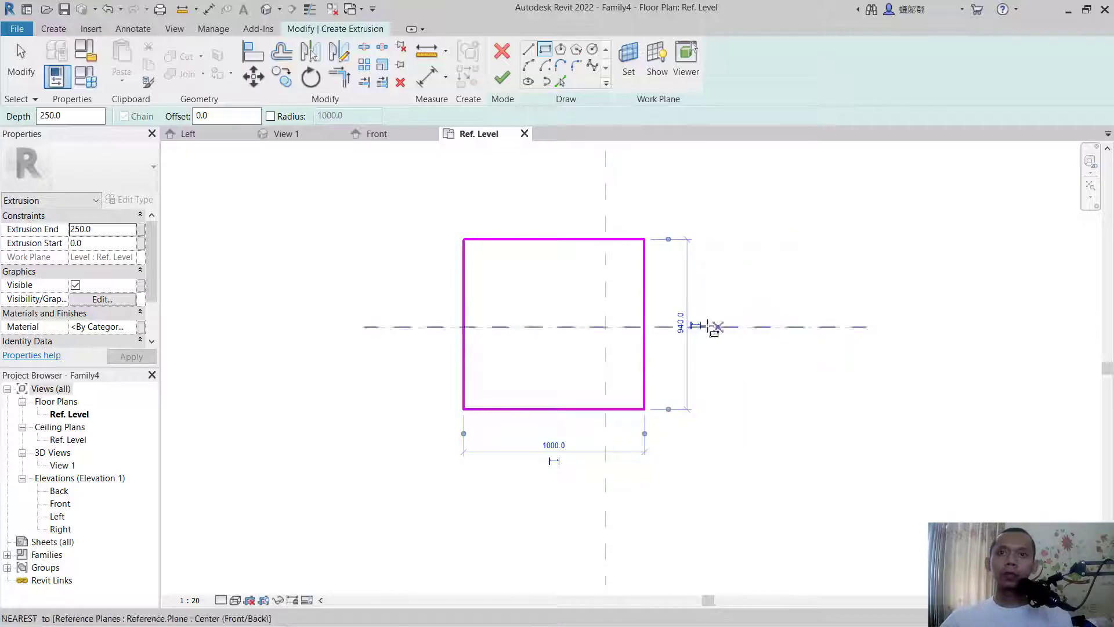
left_click(680, 323)
type("600")
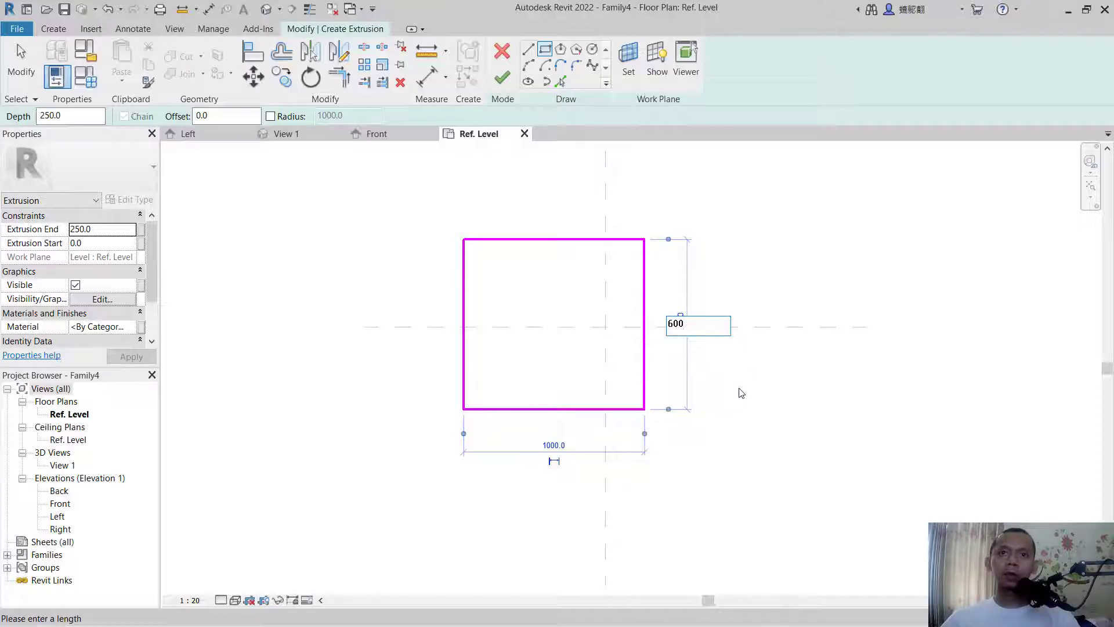
key("Return")
Centre the rectangle on the reference plane intersection and finish the extrusion
scroll(477, 371, "up", 2)
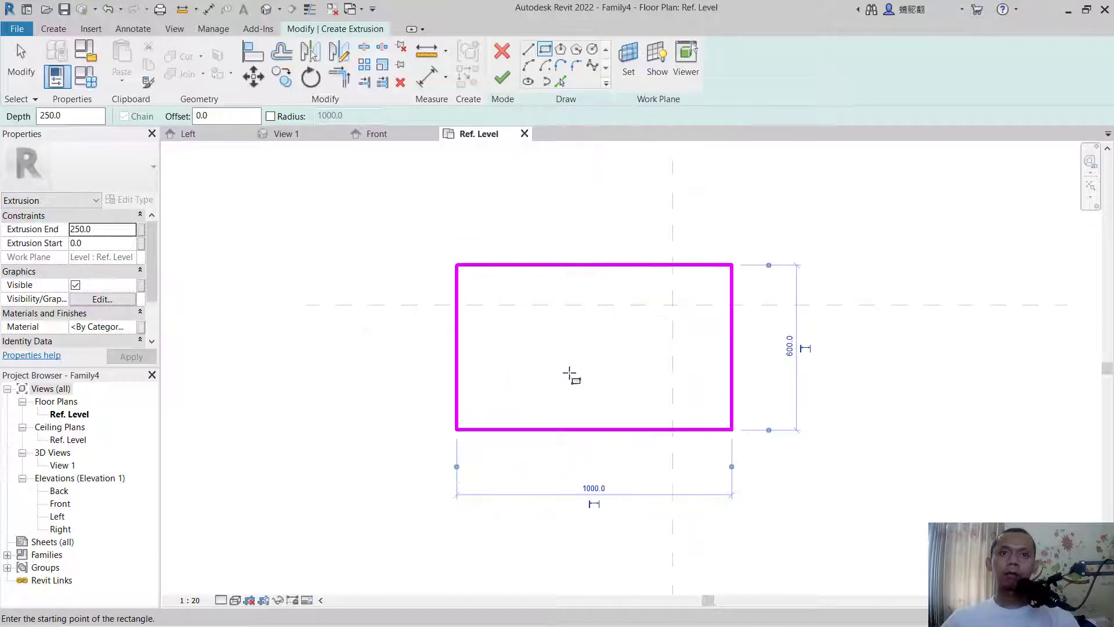
left_click(257, 80)
left_click_drag(792, 209, 410, 464)
right_click(548, 336)
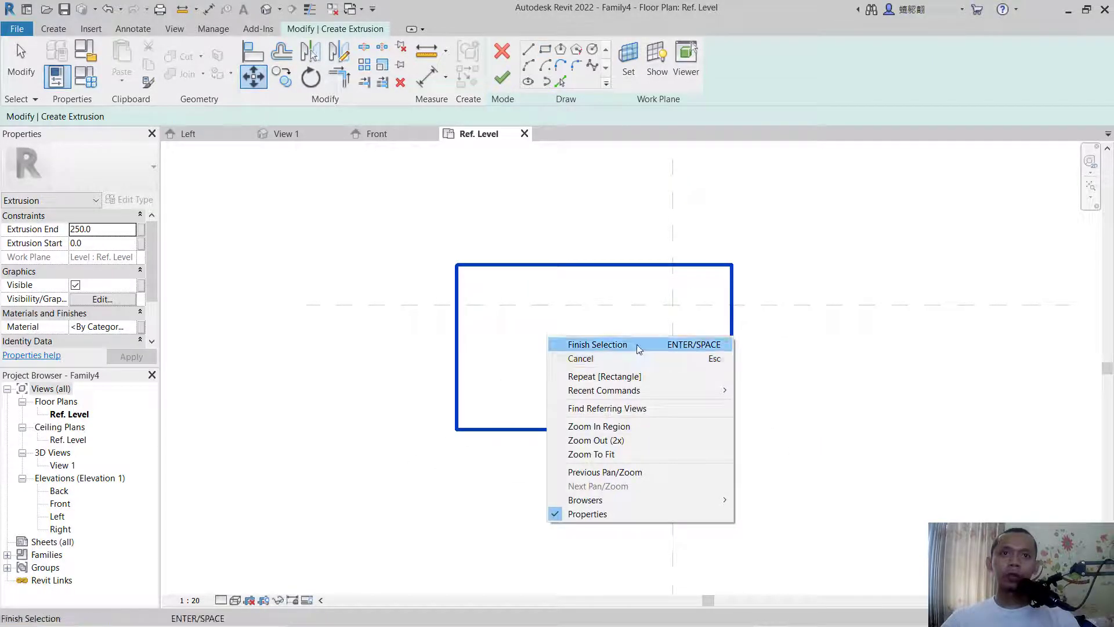
left_click(597, 344)
left_click(584, 343)
left_click(673, 304)
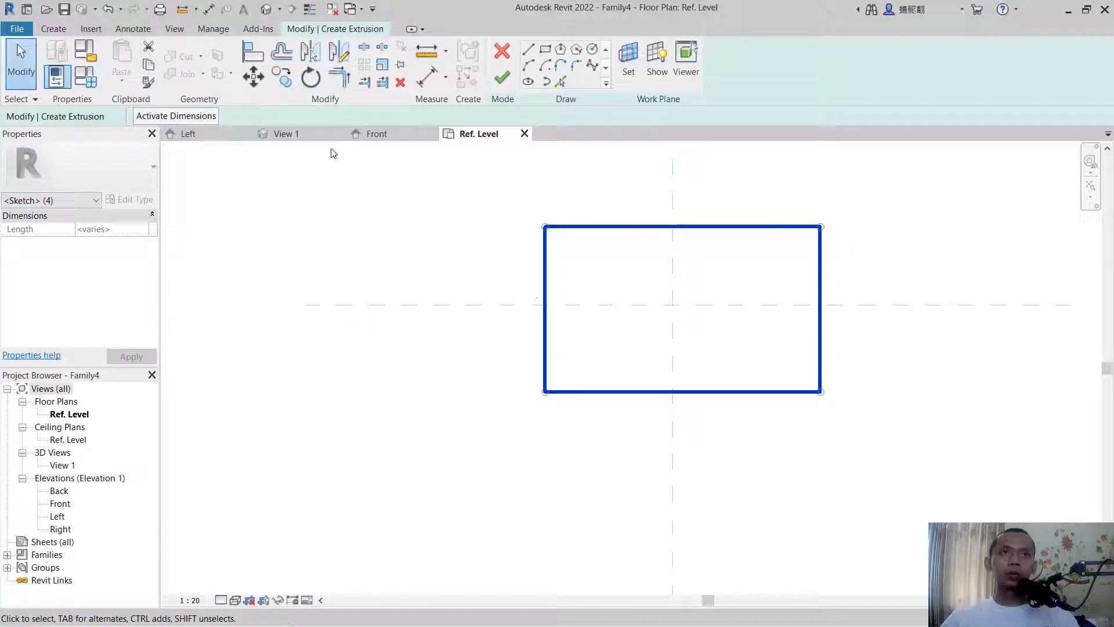
left_click(375, 134)
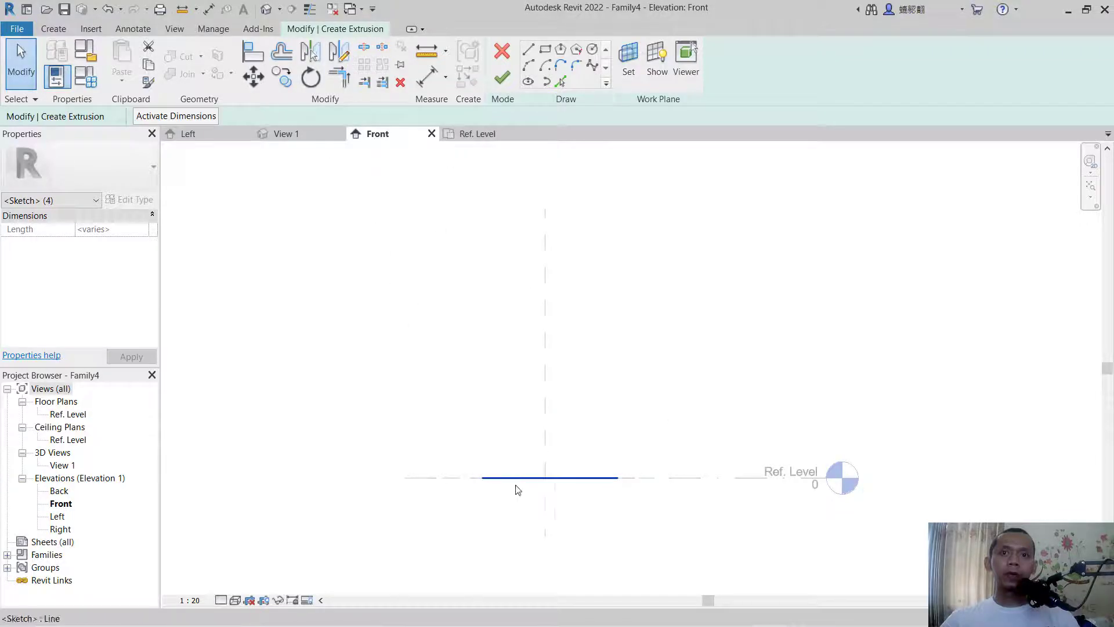
scroll(521, 488, "up", 1)
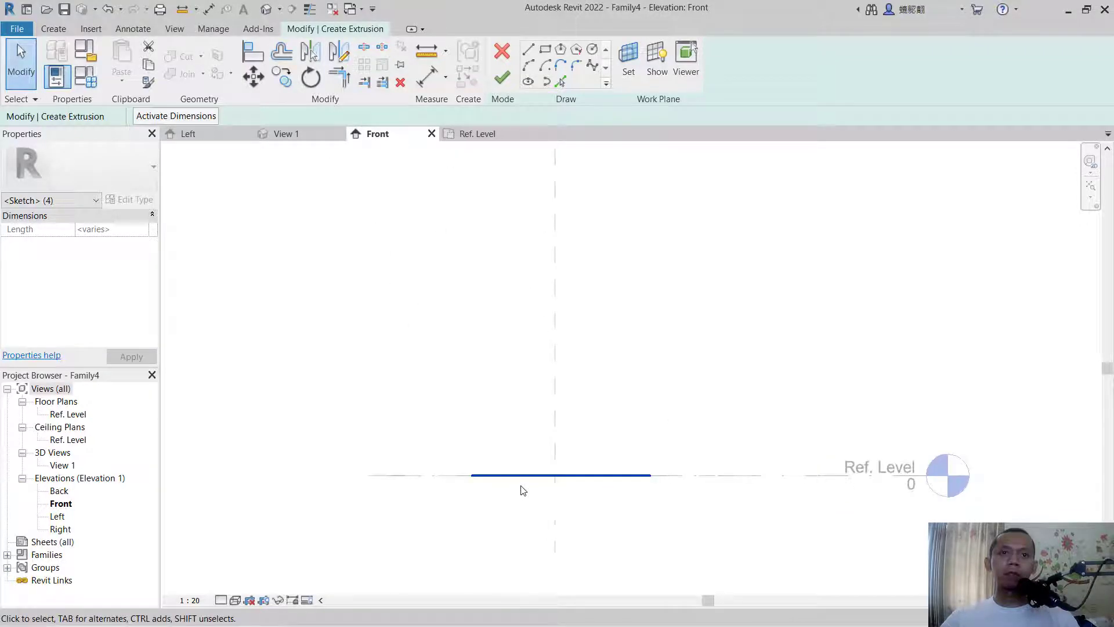
left_click(503, 80)
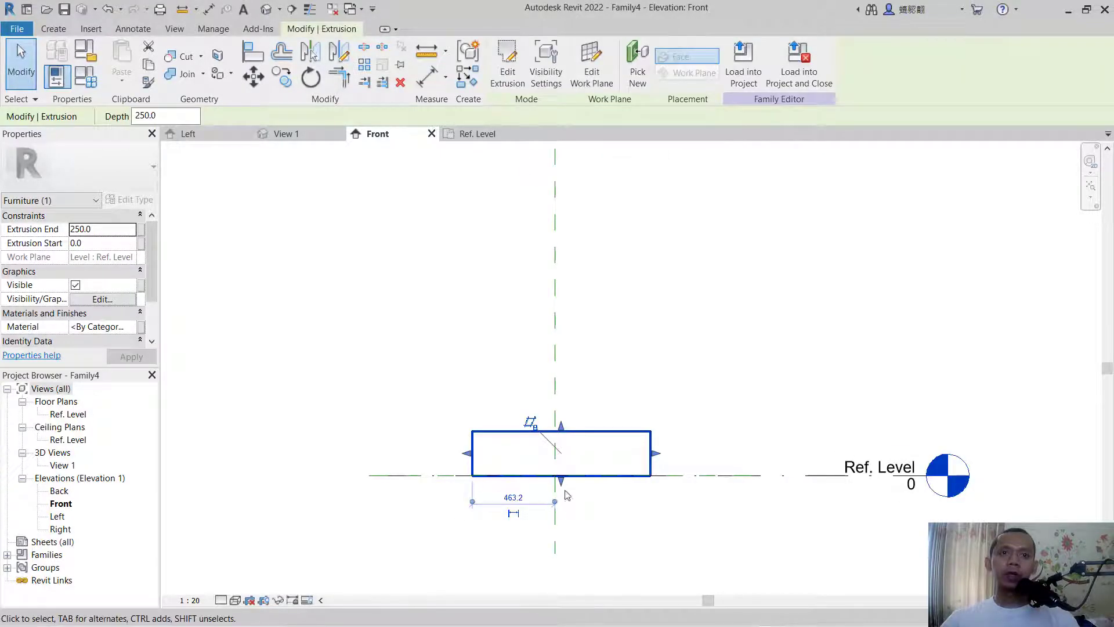
Make the extrusion run from 400 to 450, a 50-thick raised slab
scroll(570, 491, "up", 2)
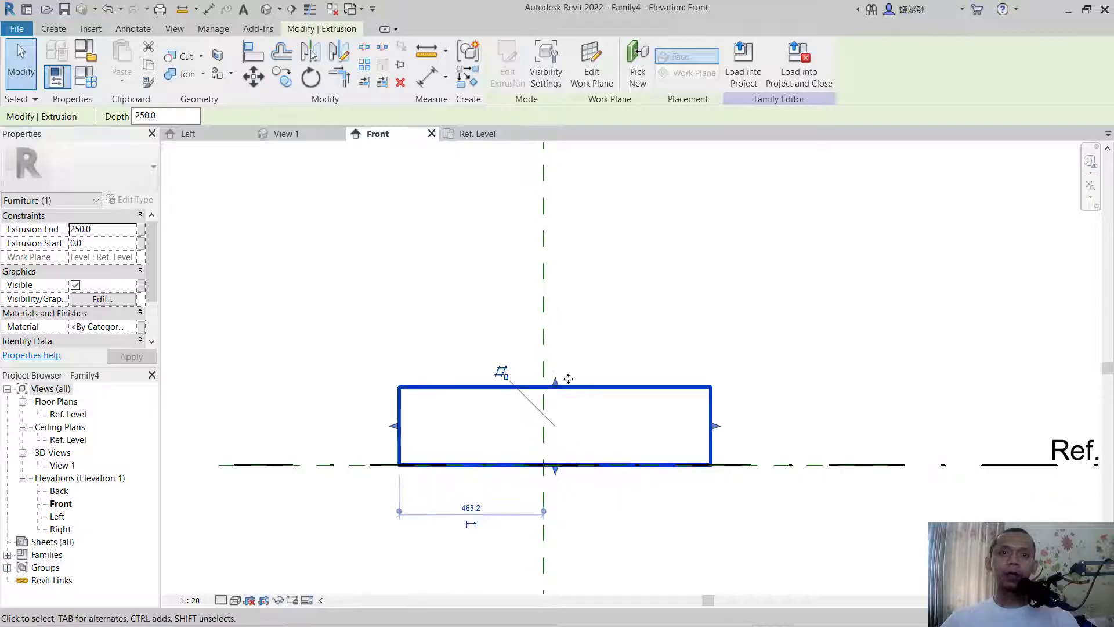
left_click_drag(556, 387, 558, 308)
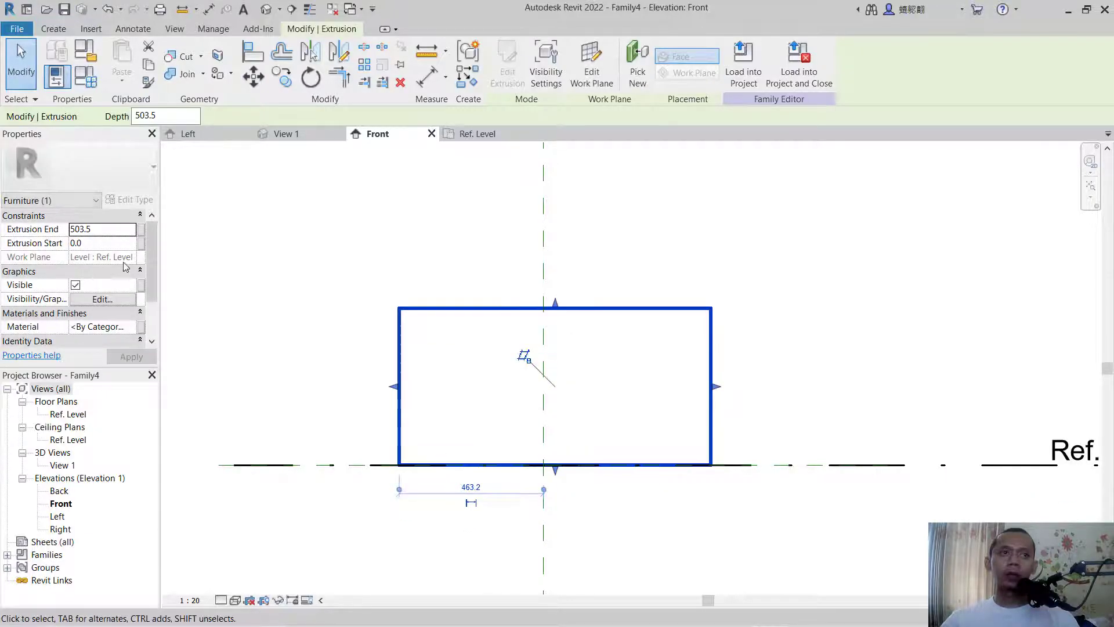
left_click(101, 230)
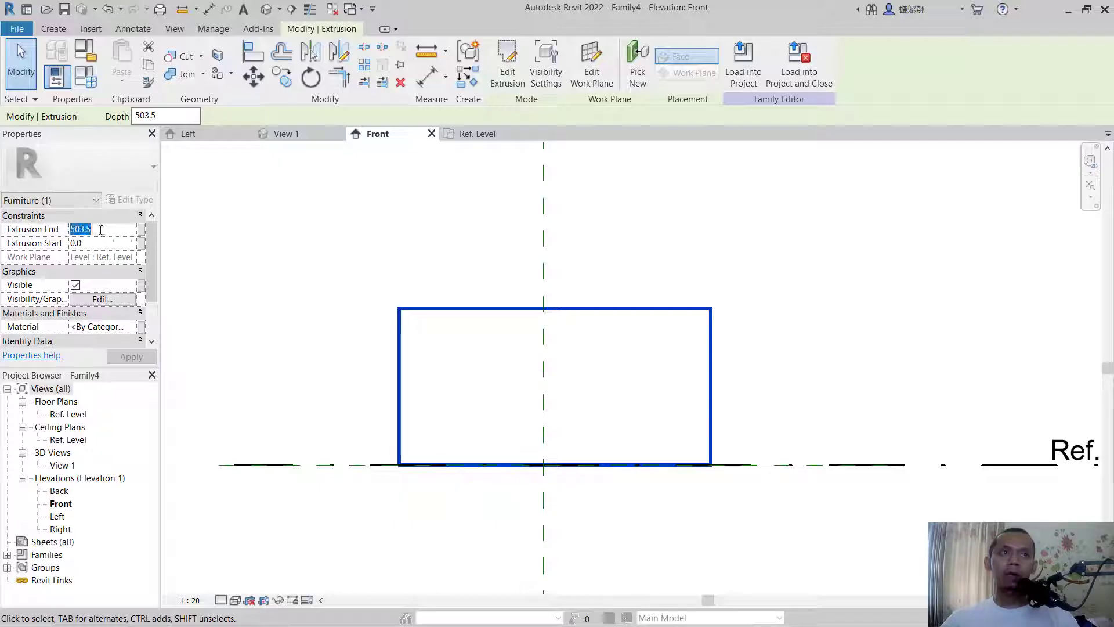
type("450")
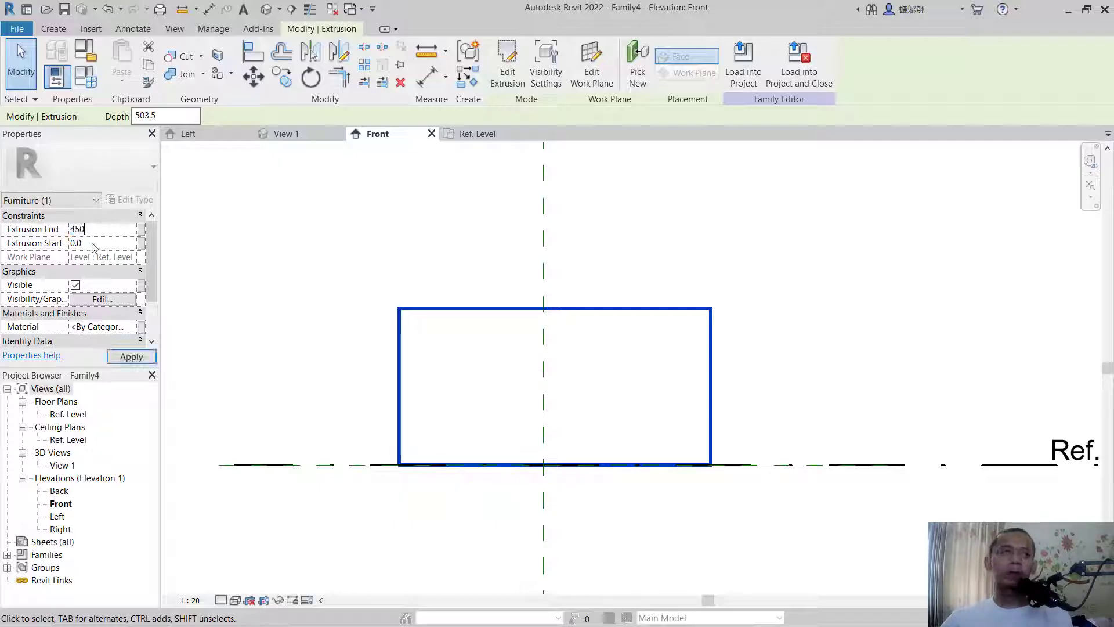
type("4")
key("Return")
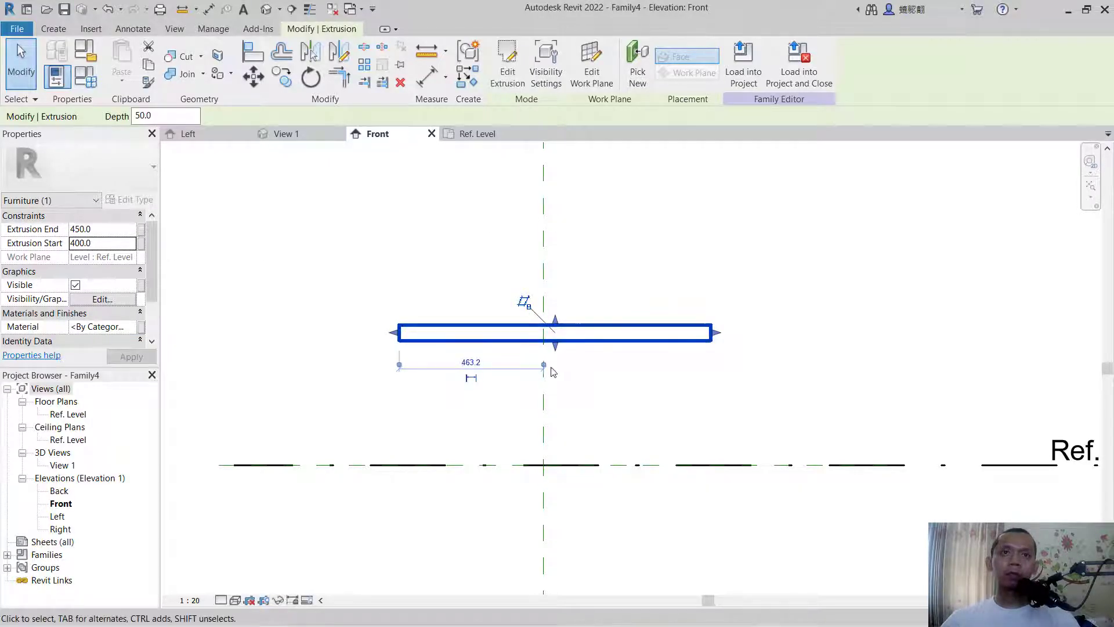
Set the view scale to 1:1
scroll(495, 369, "up", 3)
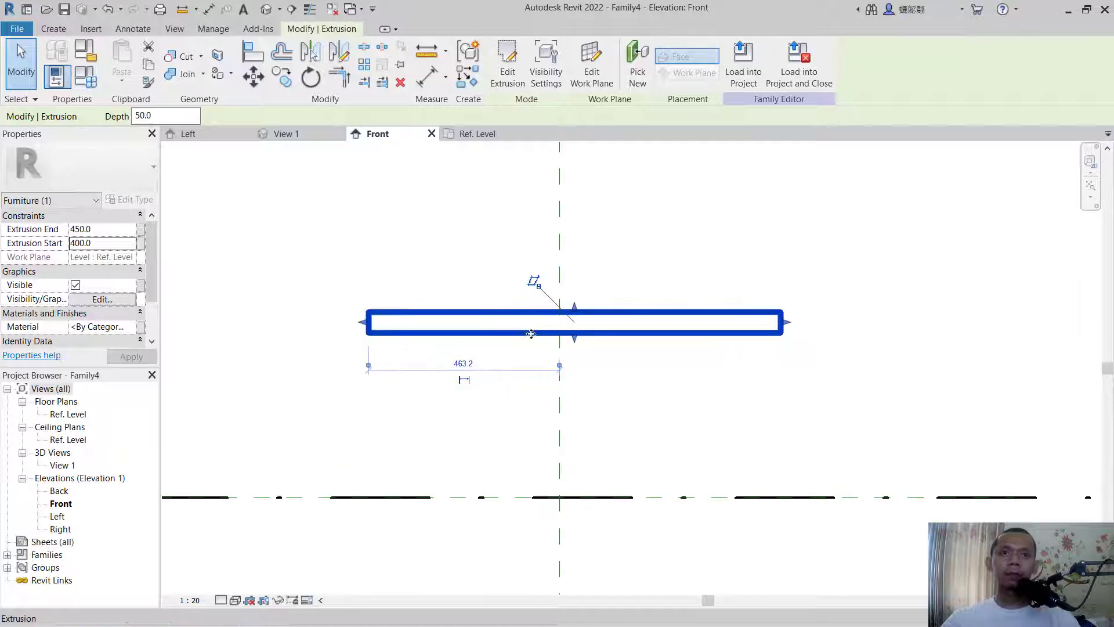
left_click(187, 602)
left_click(198, 419)
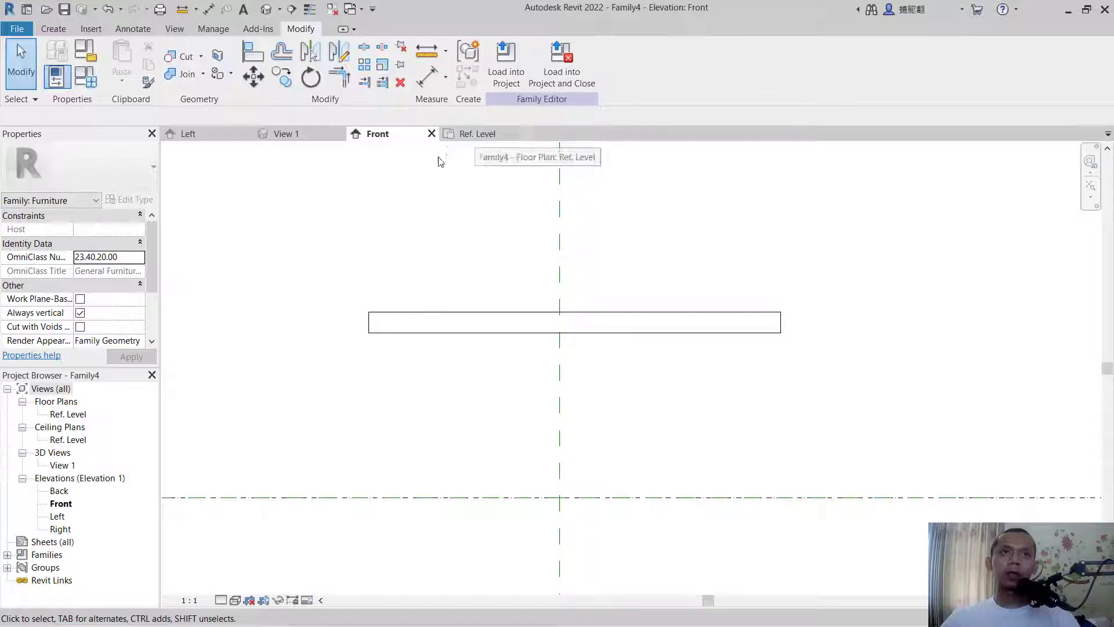
Show the slab in the 3D view at 1:1 scale with Shaded visual style
left_click(267, 9)
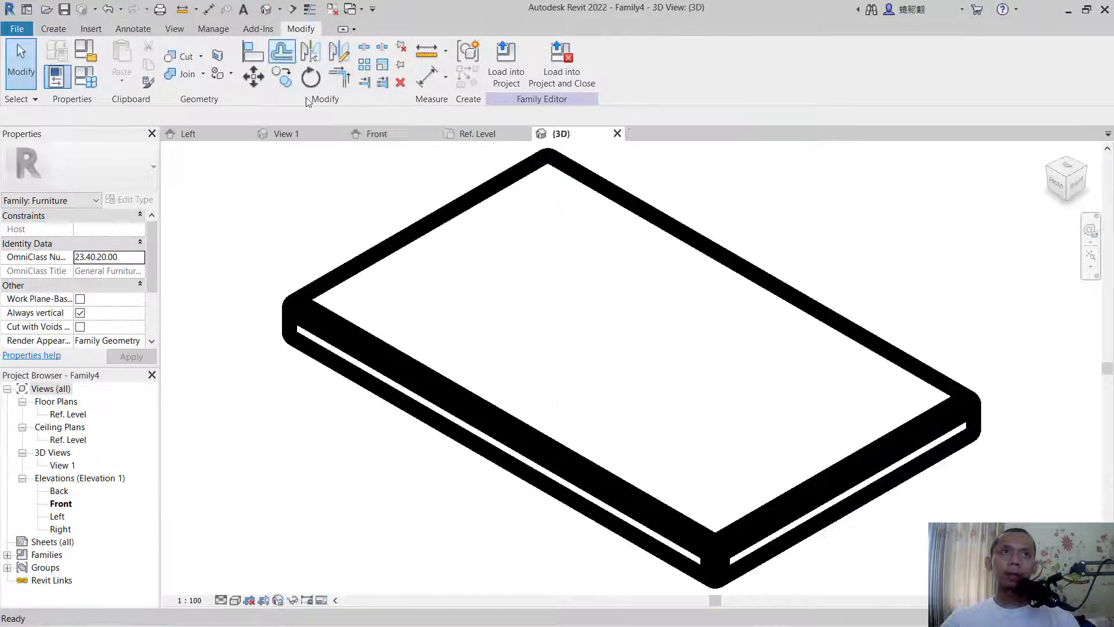
left_click(187, 601)
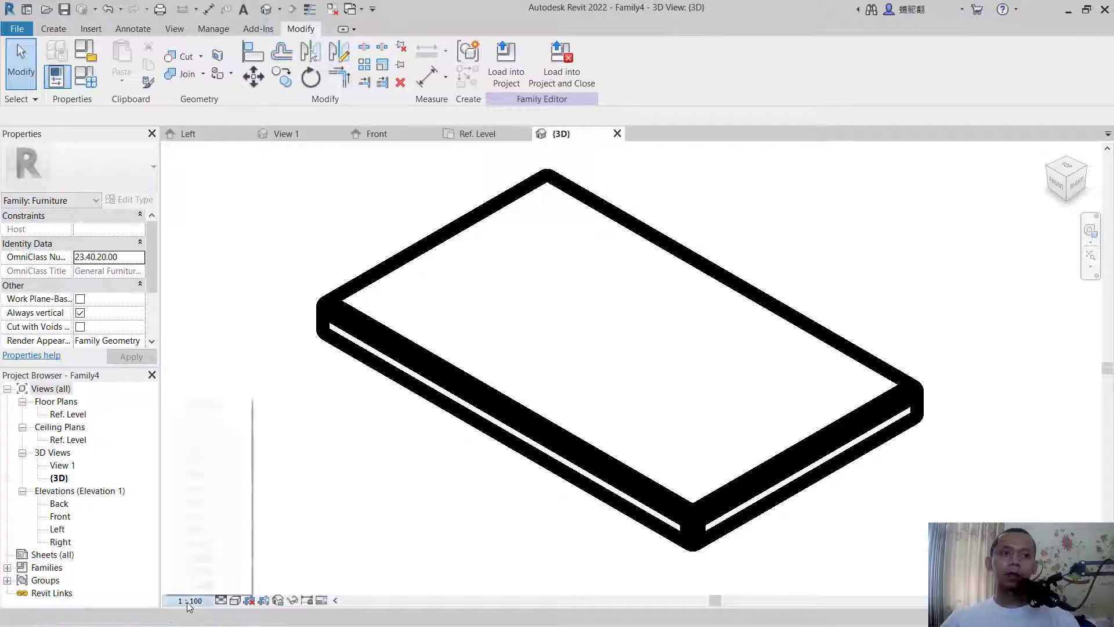
left_click(203, 419)
scroll(631, 314, "down", 1)
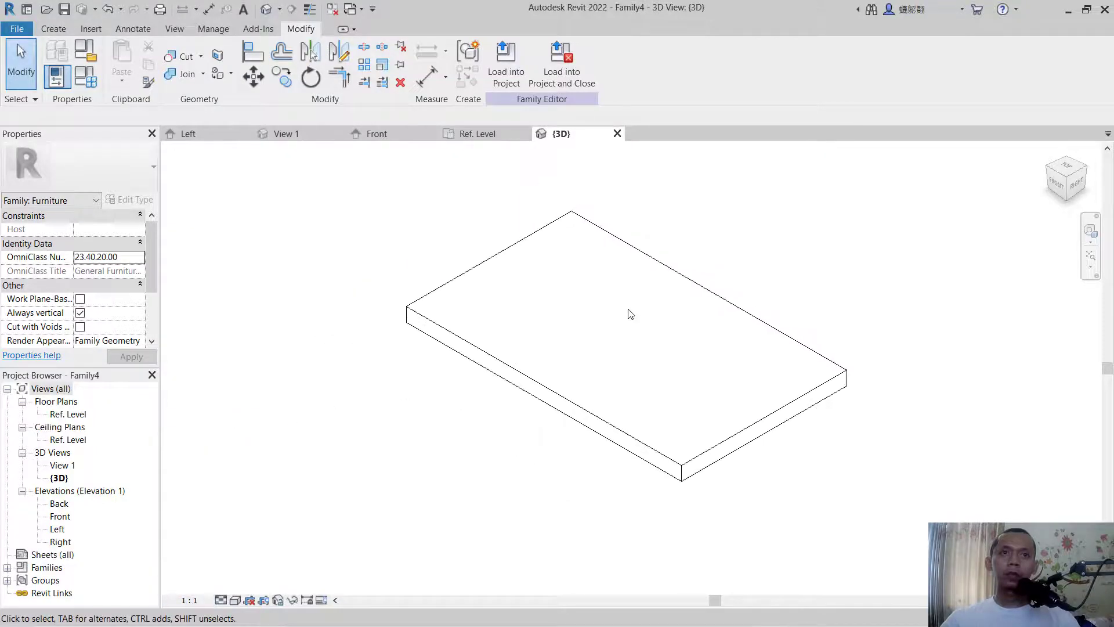
left_click(236, 603)
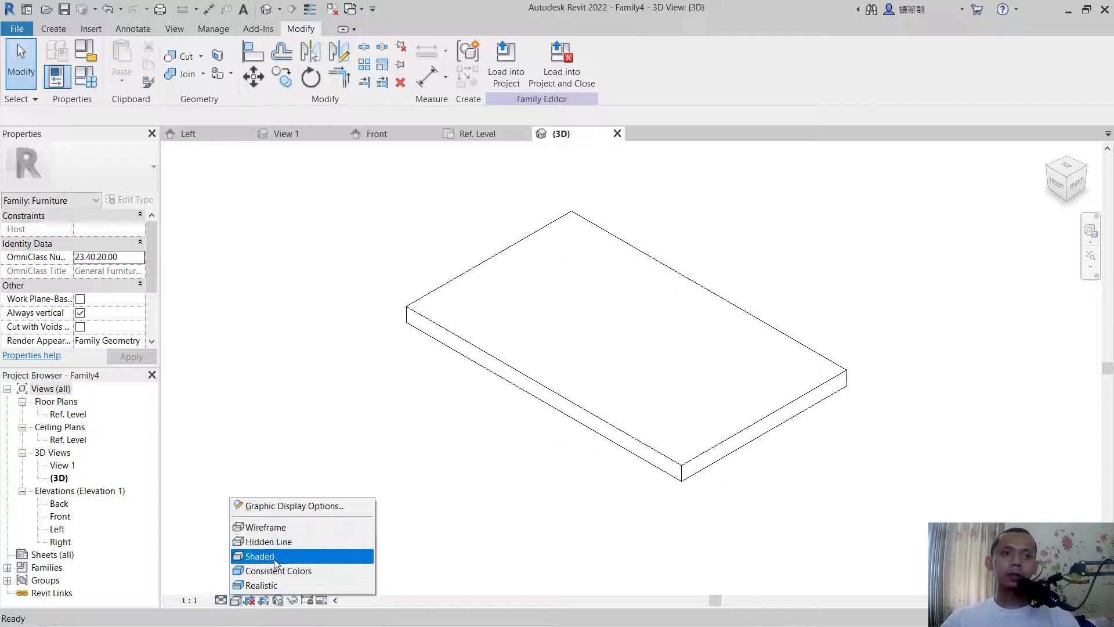
left_click(297, 556)
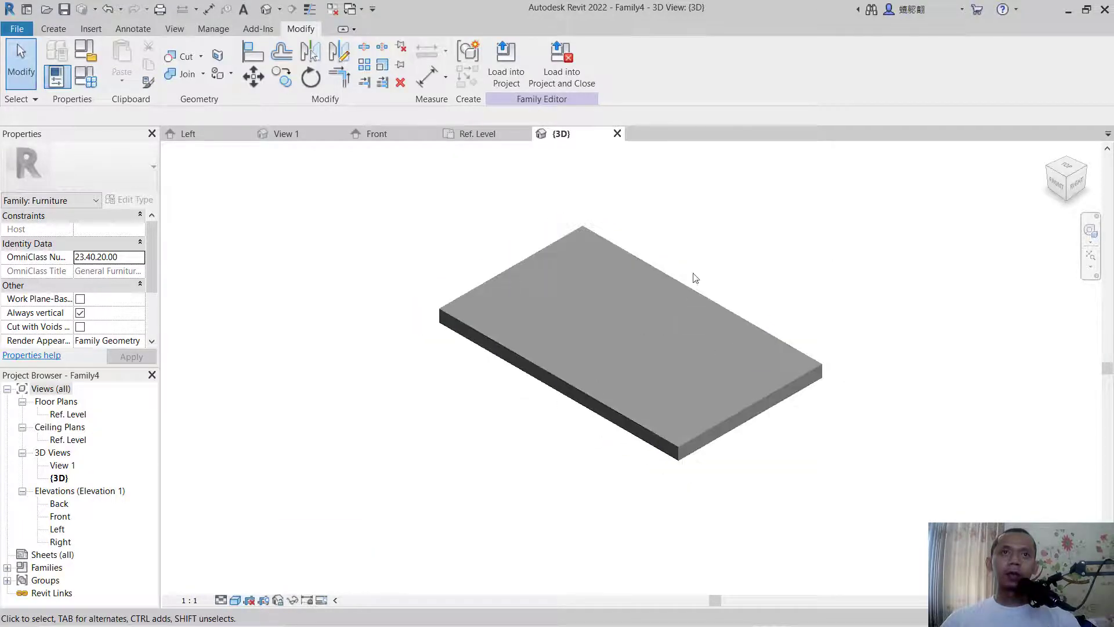
Return to the Ref. Level floor plan and set its scale to 1:1
scroll(677, 294, "down", 2)
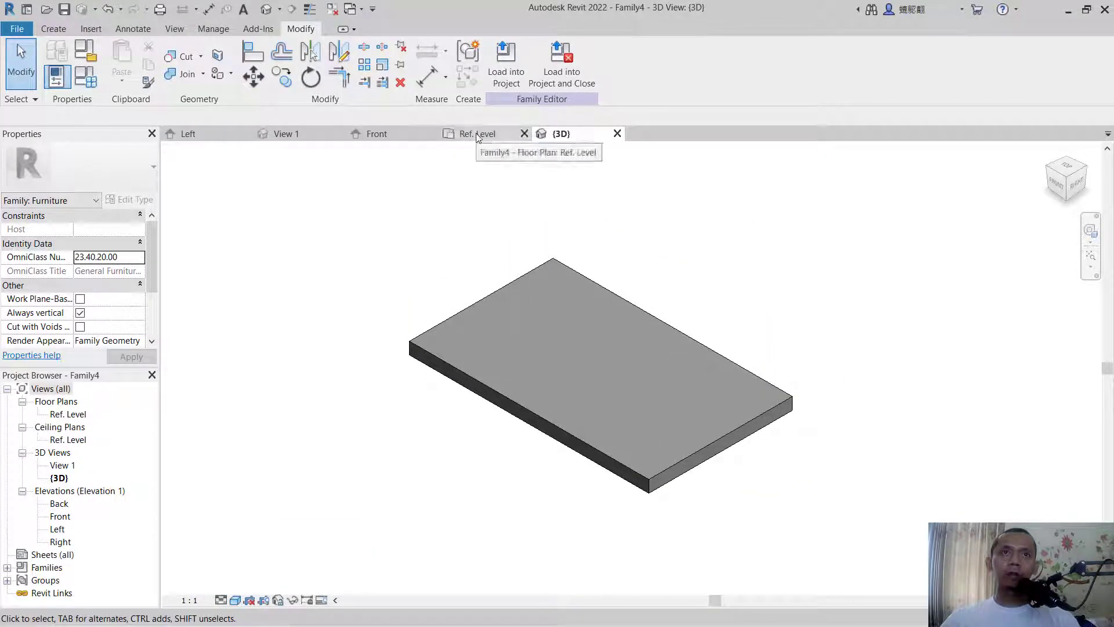
left_click(477, 135)
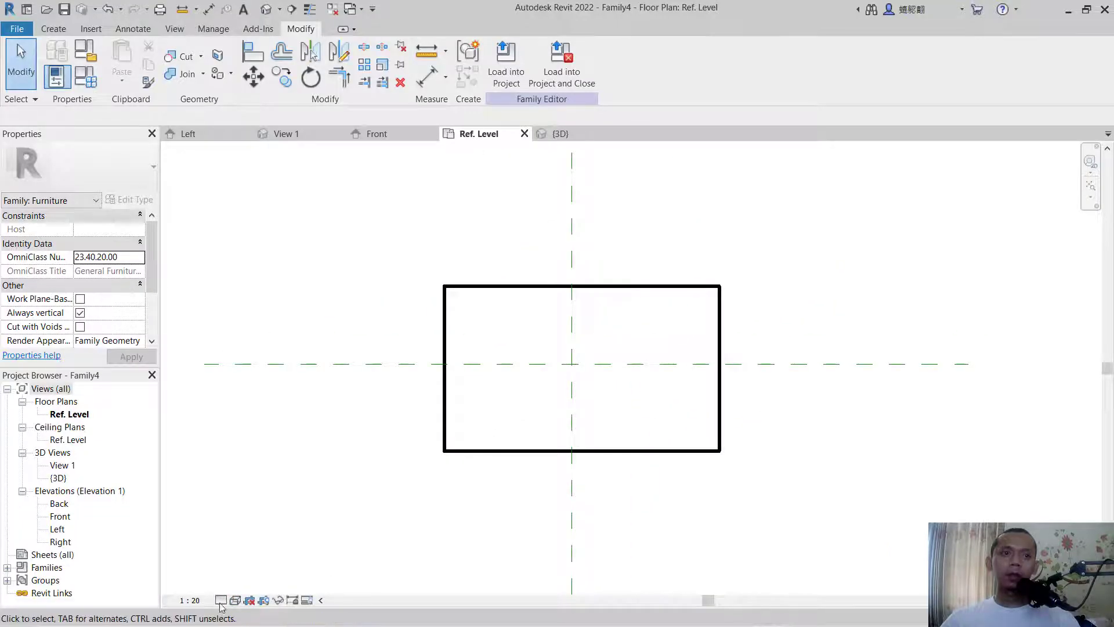
left_click(189, 600)
left_click(219, 421)
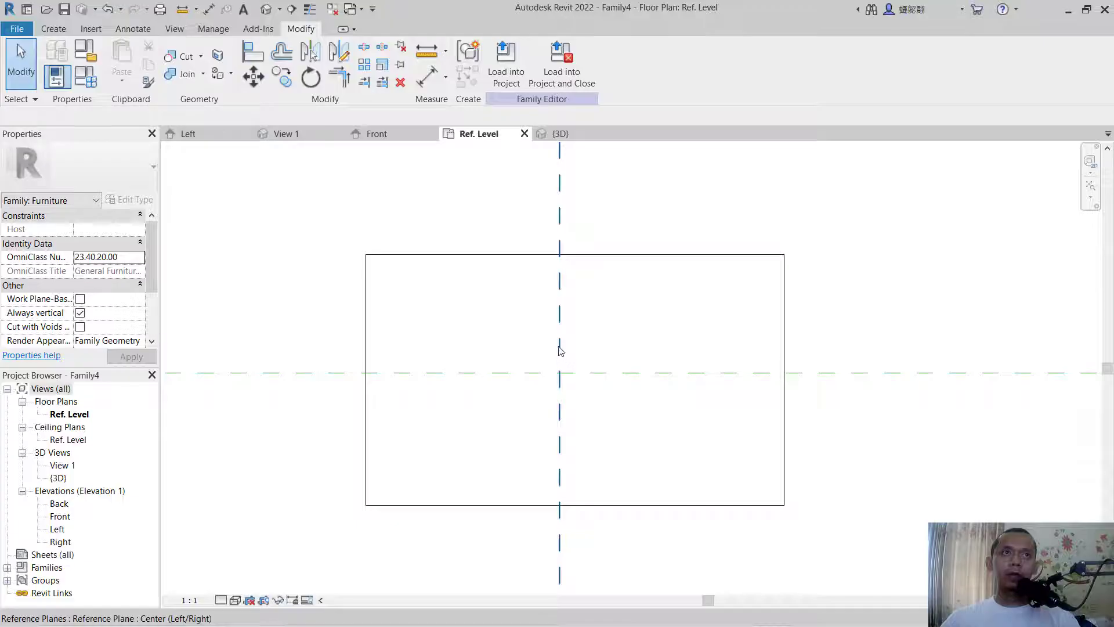
Sketch a 50 × 50 square leg profile at the tabletop's corner in a new extrusion
left_click(57, 30)
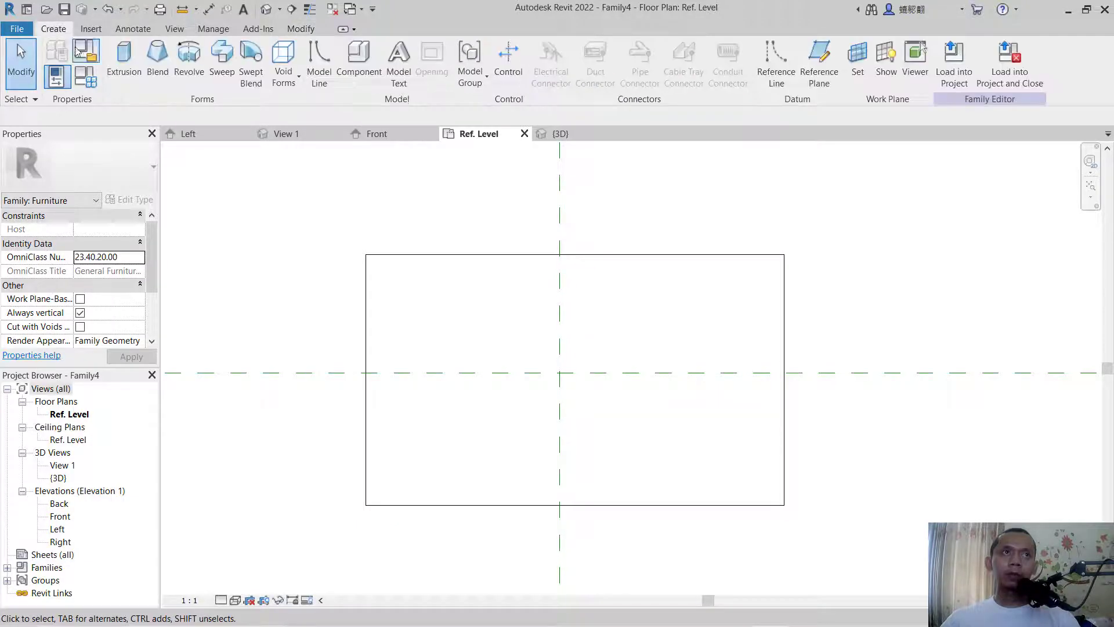
left_click(124, 56)
left_click(546, 50)
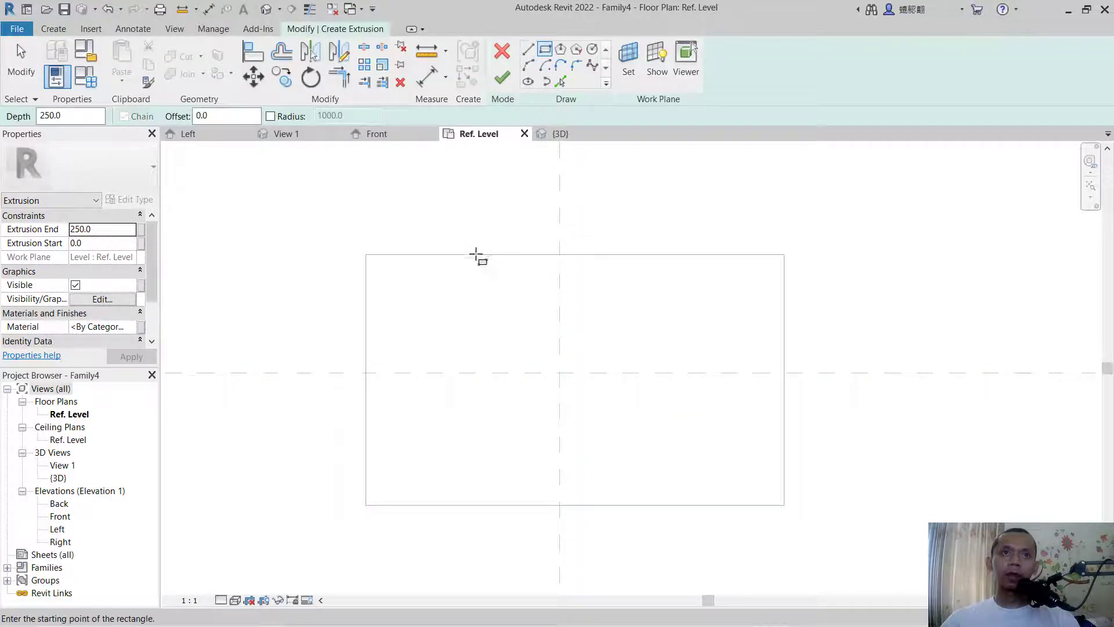
left_click(366, 254)
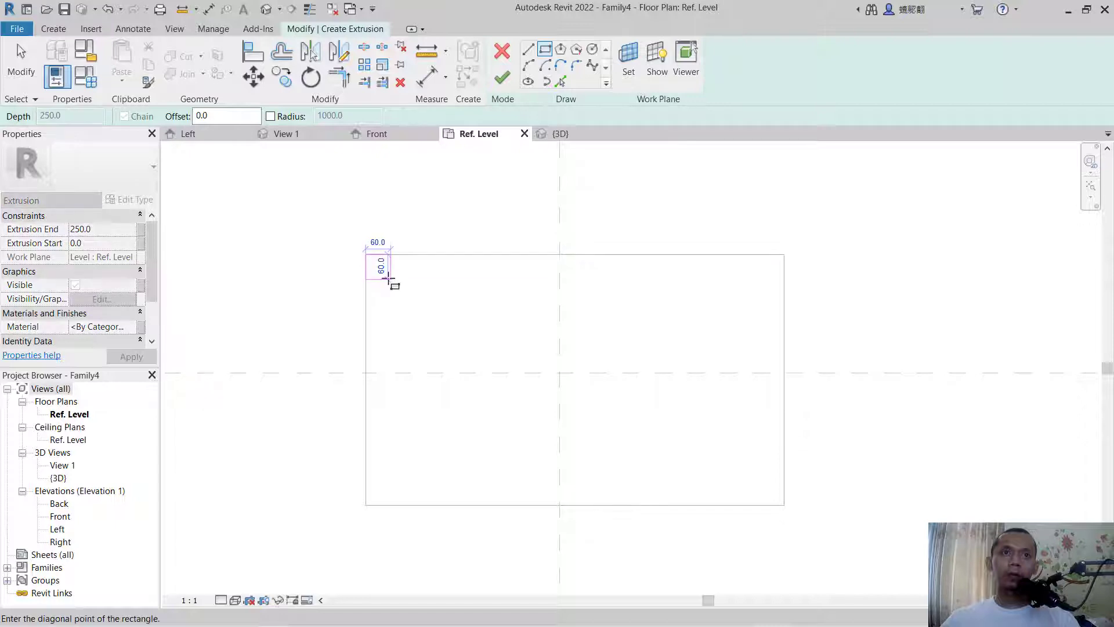
left_click(391, 279)
scroll(381, 246, "up", 2)
left_click(376, 207)
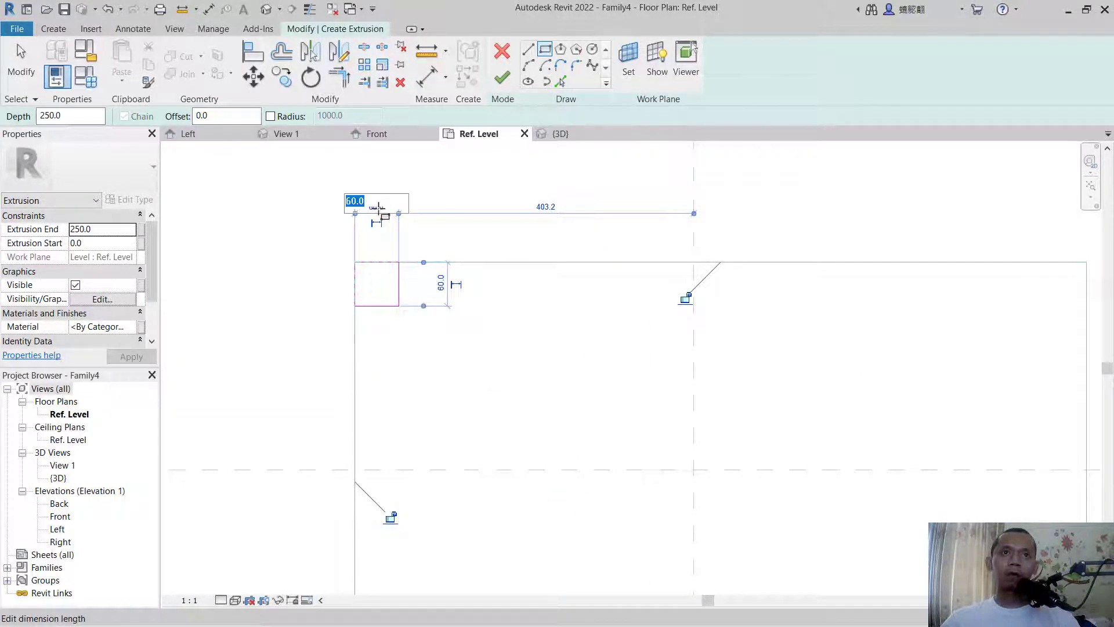
type("5")
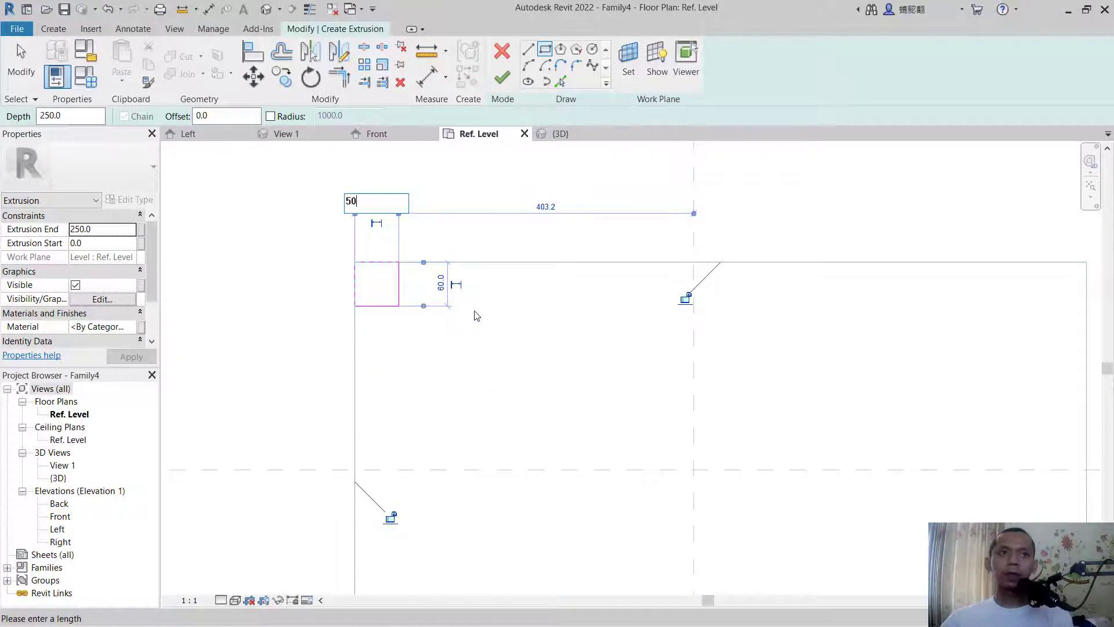
type("0")
key("Return")
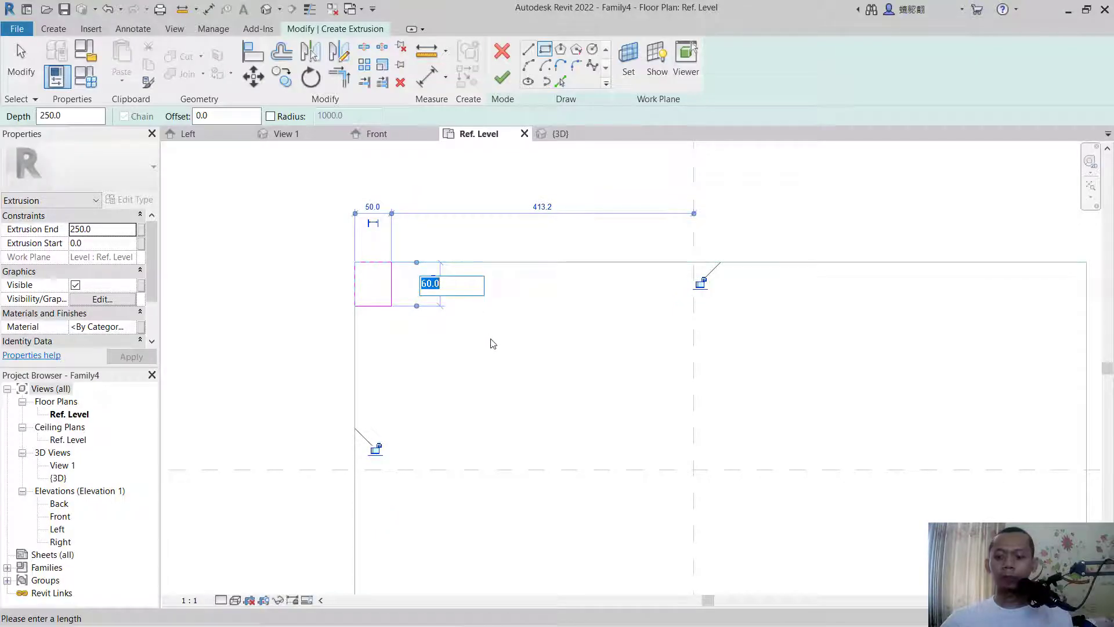
type("50")
key("Return")
scroll(346, 266, "up", 2)
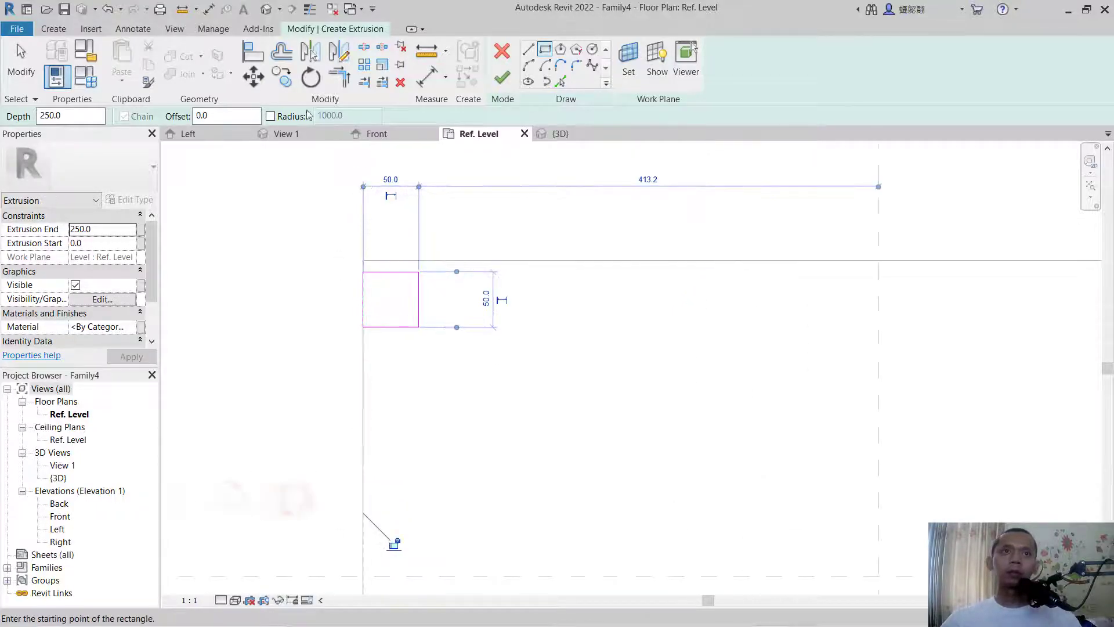
Move the leg square to align with the tabletop's corner edge
key("Escape")
key("Escape")
left_click_drag(436, 250, 350, 346)
right_click(450, 193)
left_click(503, 204)
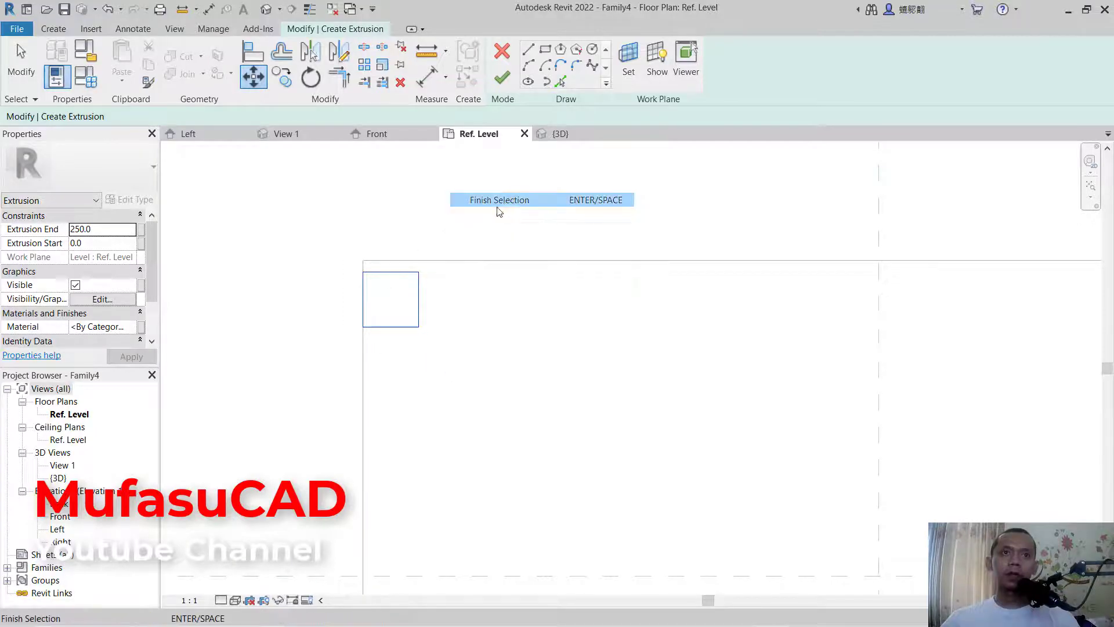
left_click(363, 272)
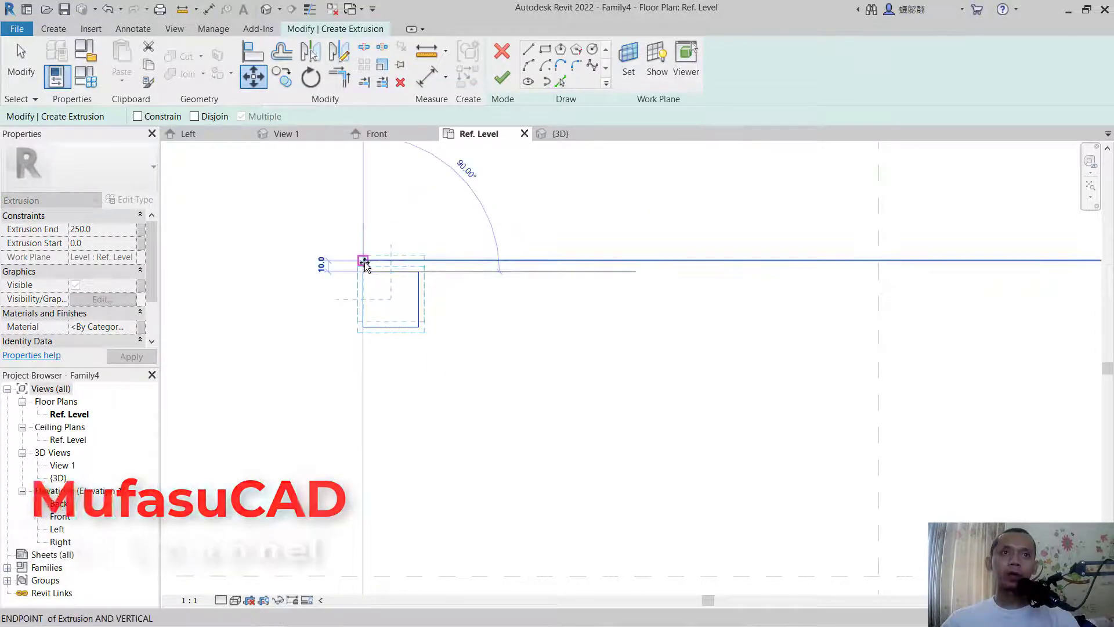
left_click(363, 260)
scroll(466, 288, "down", 1)
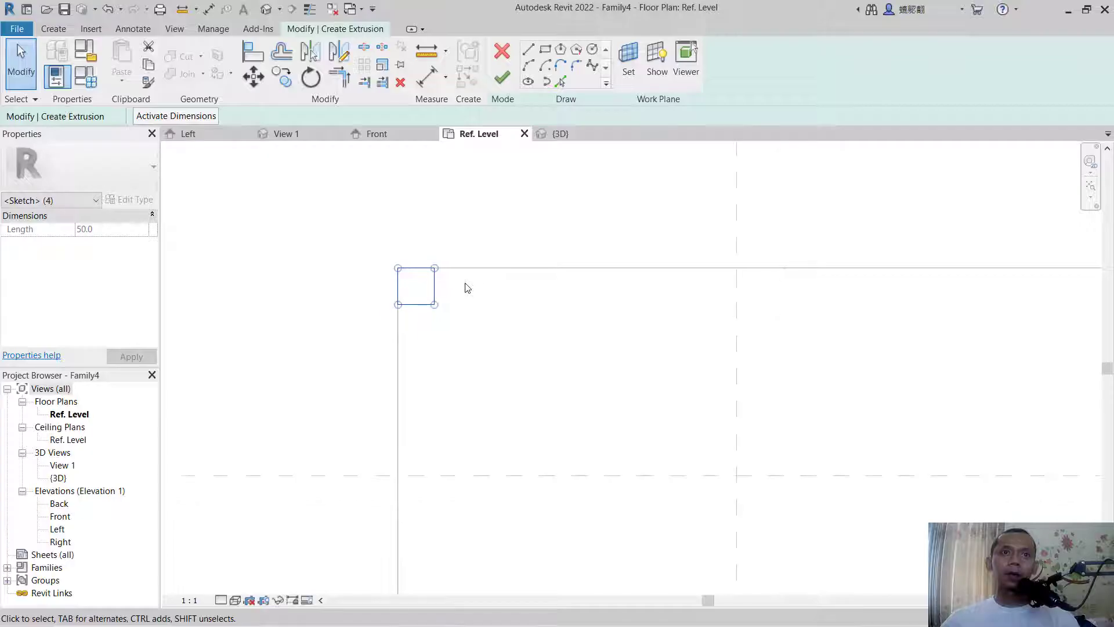
Copy the leg square to the other three corners and finish the leg extrusion
left_click(281, 78)
left_click(431, 269)
scroll(548, 254, "down", 3)
scroll(809, 259, "up", 2)
left_click(794, 266)
key("Escape")
mouse_move(833, 198)
left_mouse_down()
mouse_move(423, 328)
mouse_move(224, 310)
left_mouse_up()
left_click(287, 85)
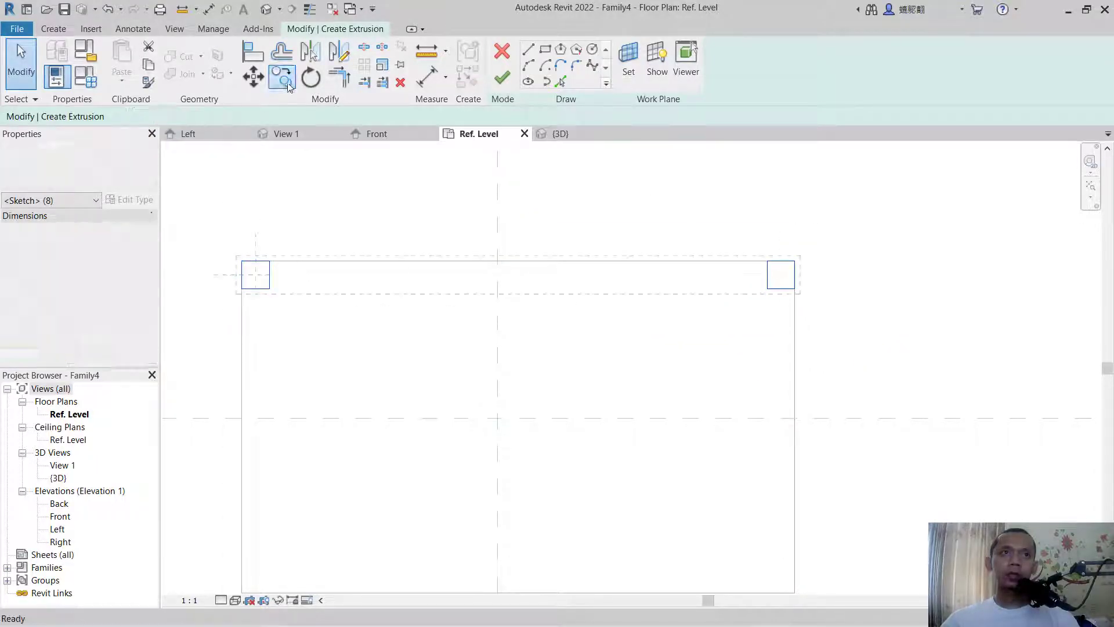
left_click(794, 289)
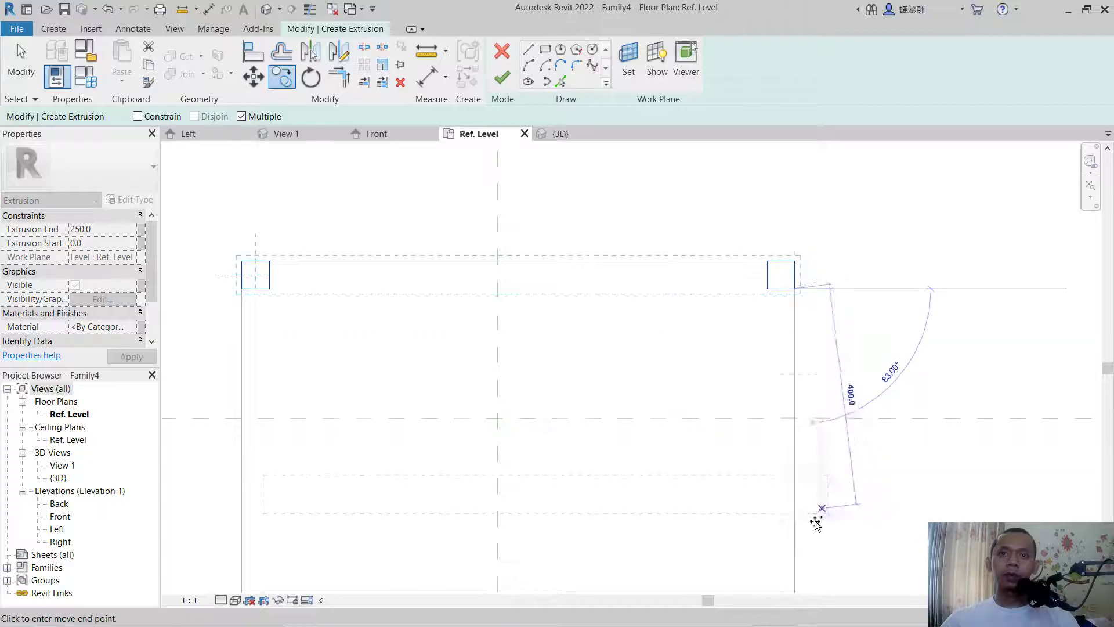
scroll(692, 443, "down", 2)
key("Return")
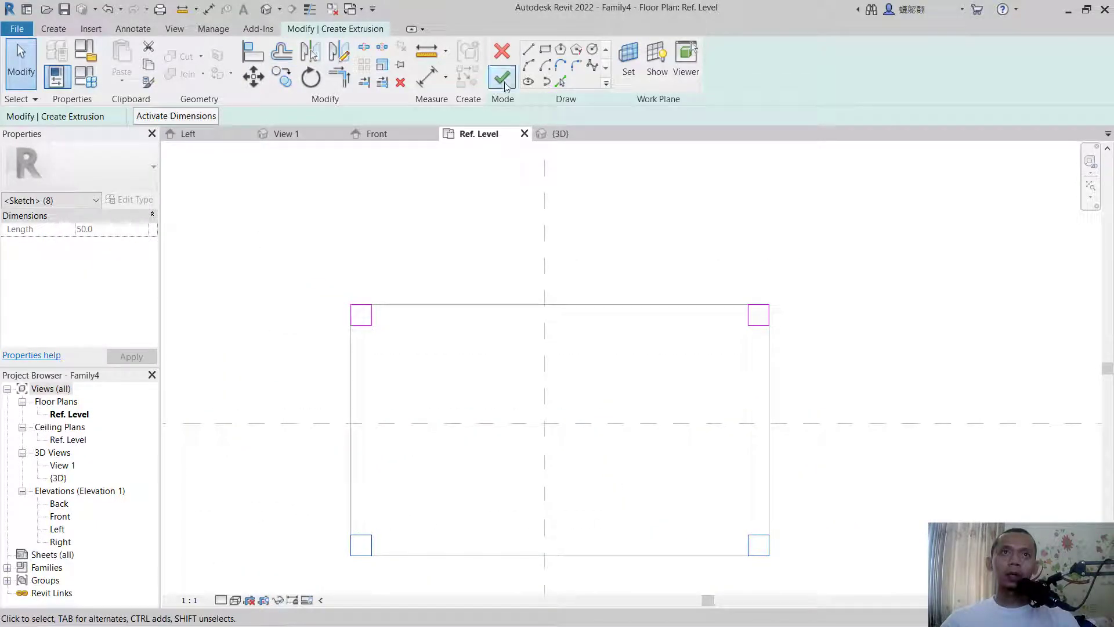
left_click(504, 81)
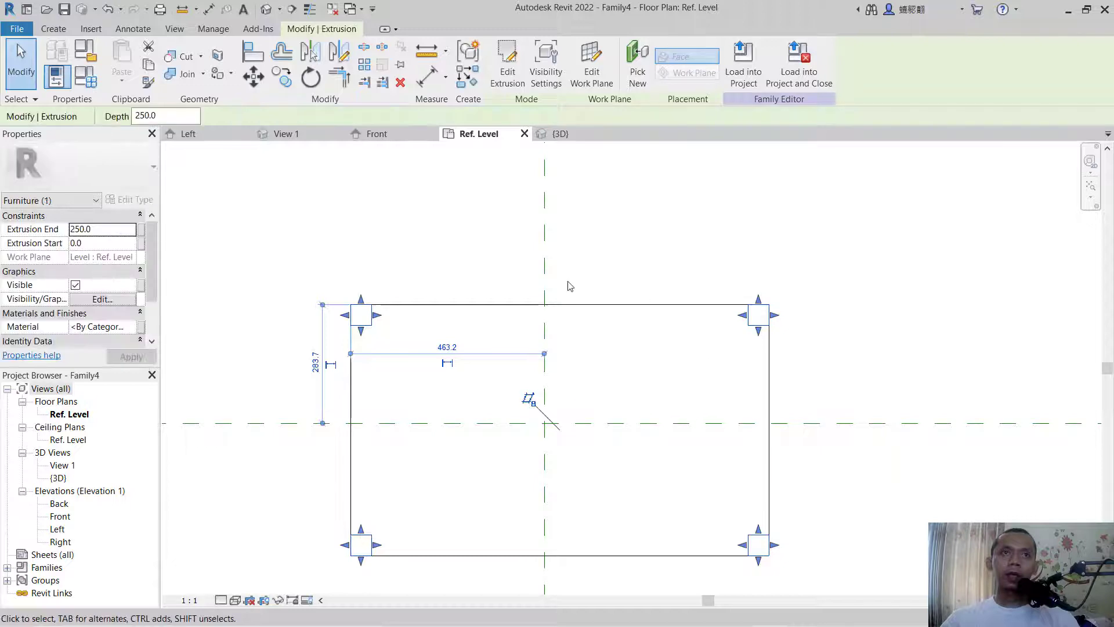
Stretch the legs up to the tabletop's underside in Front elevation and check them in 3D
left_click(376, 134)
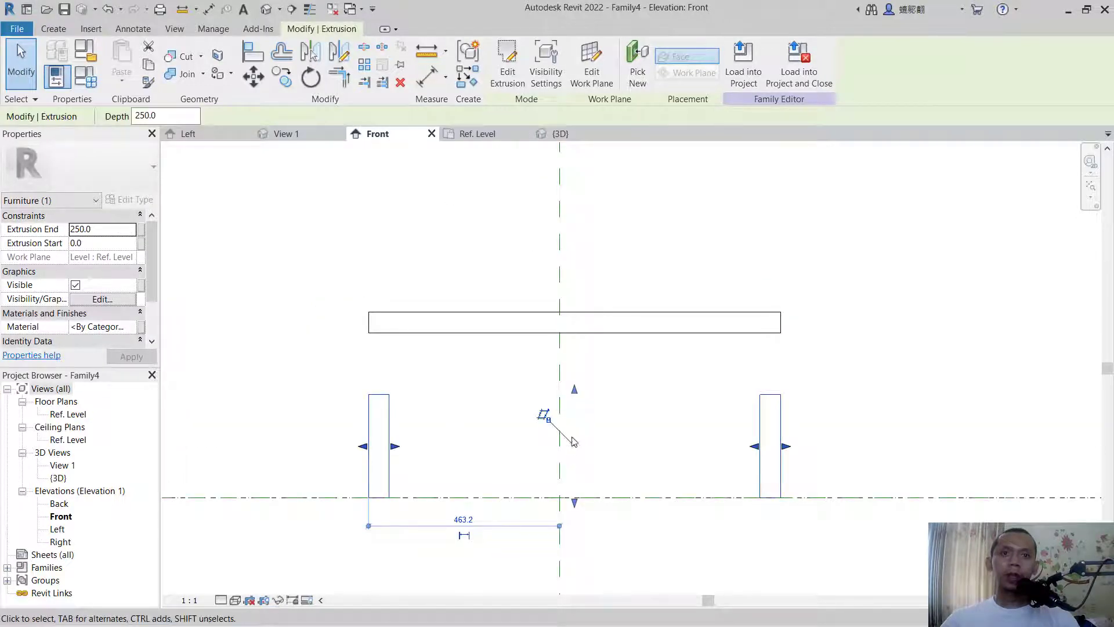
scroll(573, 447, "up", 1)
left_click_drag(574, 388, 572, 323)
left_click(662, 374)
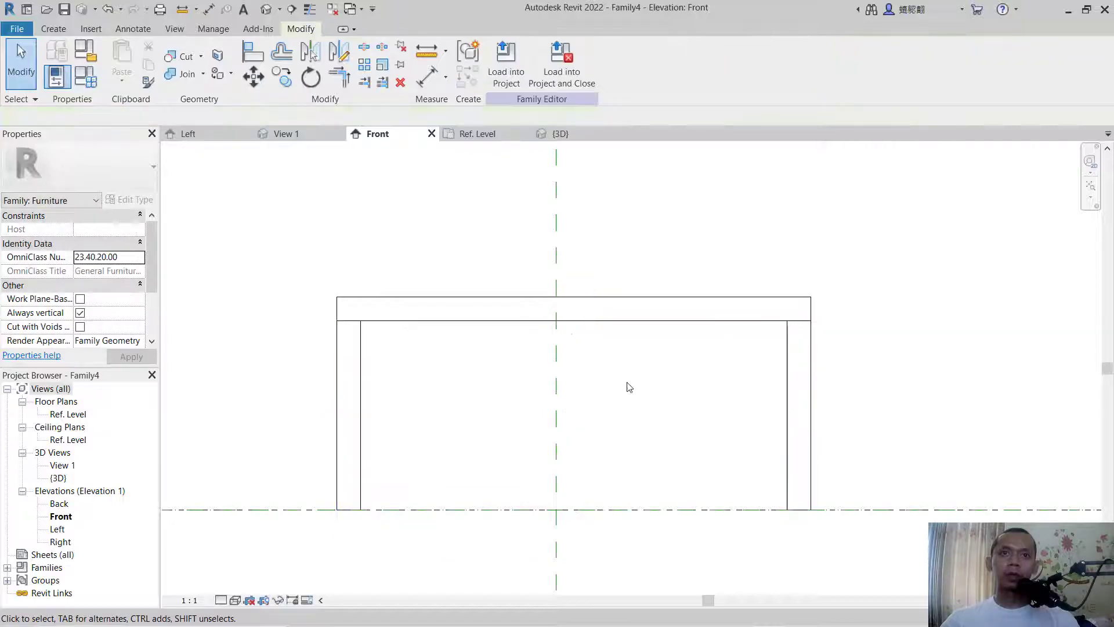
left_click(559, 134)
middle_click_drag(620, 310, 712, 280, "shift")
Start a new extrusion sketch in Front elevation near the left leg
left_click(378, 134)
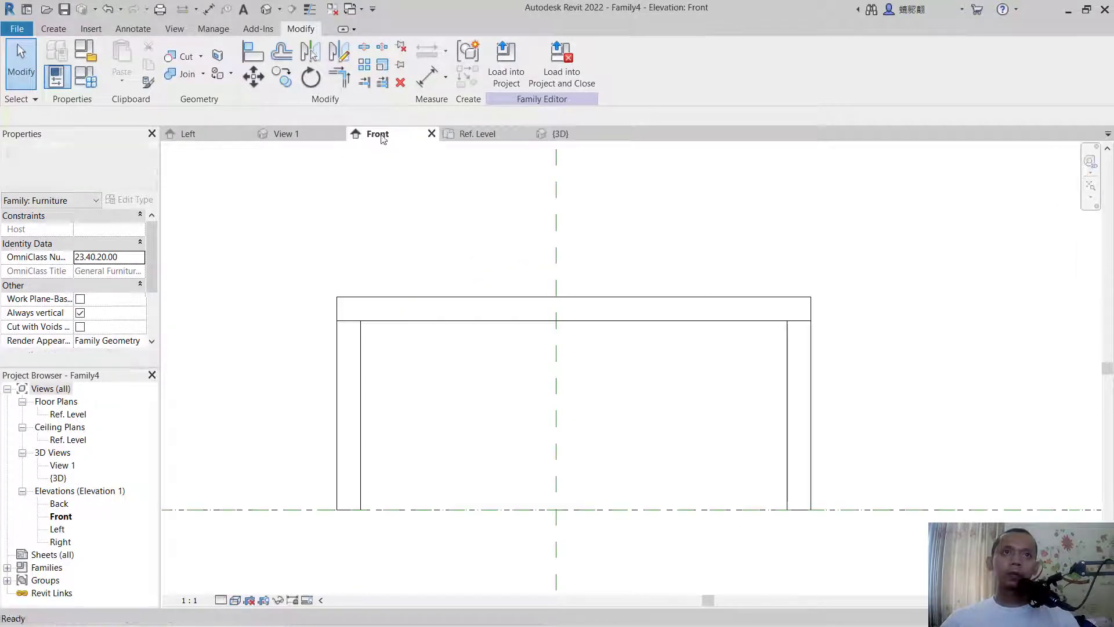
scroll(316, 473, "up", 2)
middle_click_drag(333, 465, 469, 410)
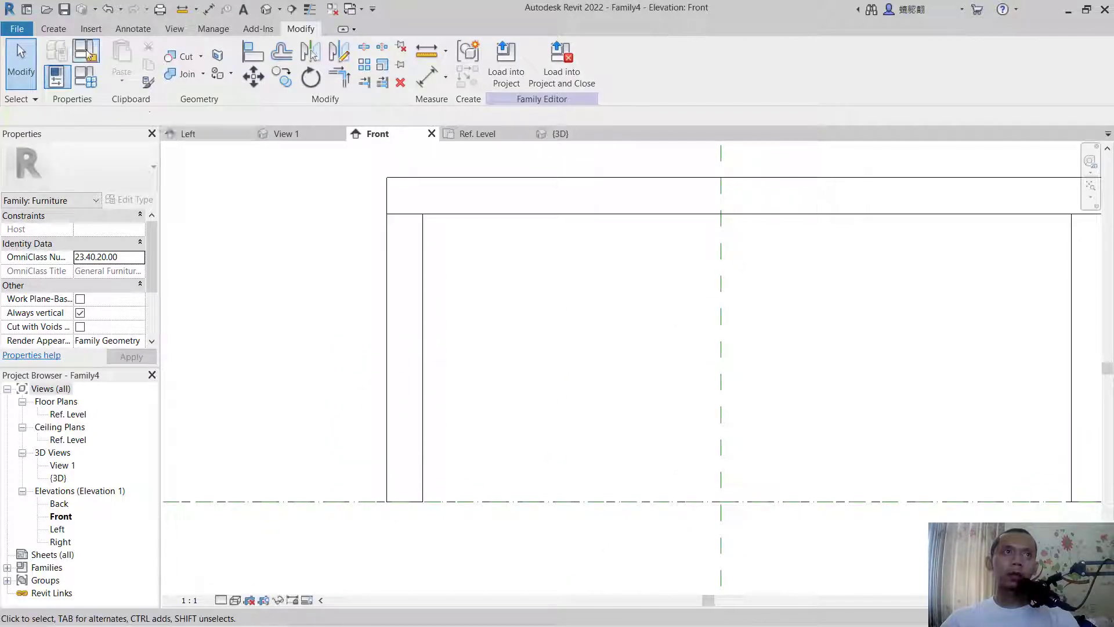
left_click(53, 28)
left_click(123, 61)
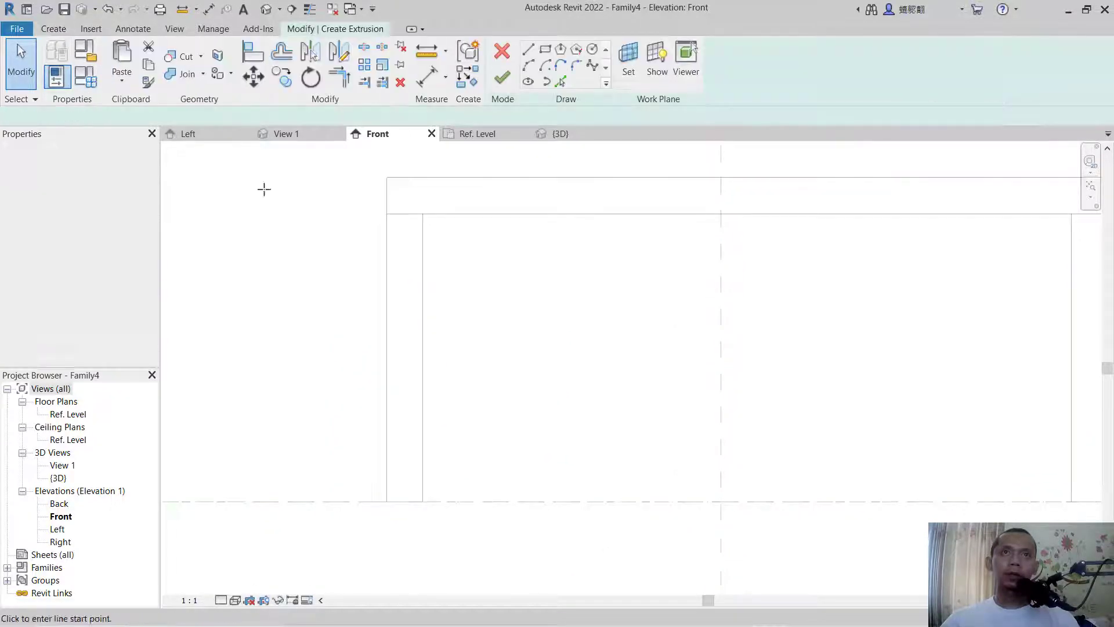
Sketch a 50-thick square stretcher profile 45 above the floor at the left leg
left_click(544, 51)
scroll(422, 482, "up", 2)
left_click(422, 463)
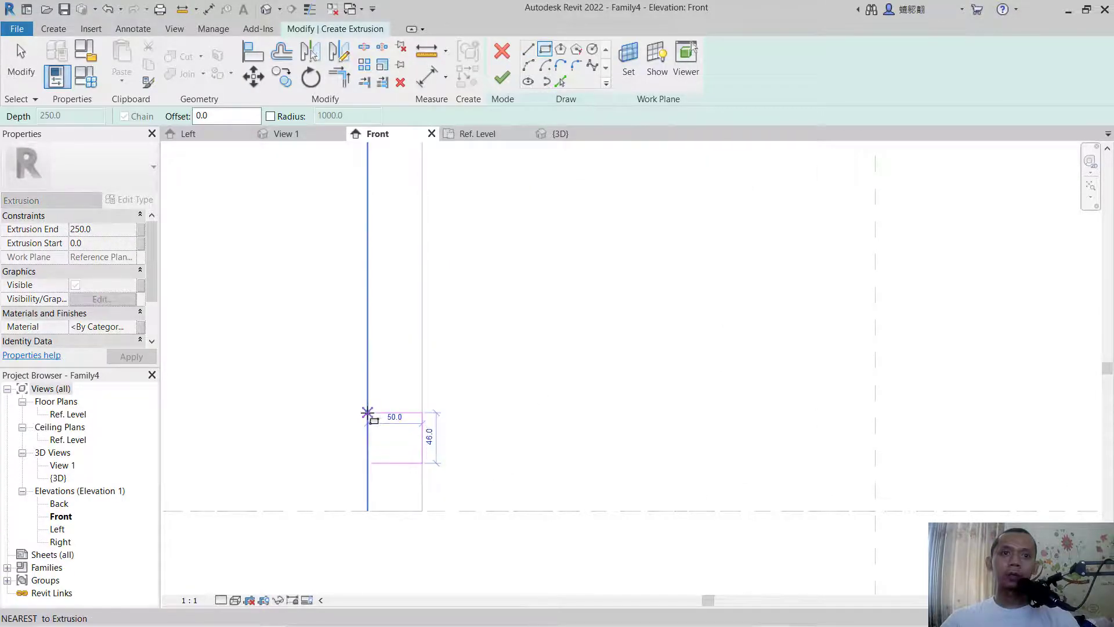
left_click(367, 412)
scroll(456, 485, "up", 2)
left_click(463, 498)
type("45")
key("Return")
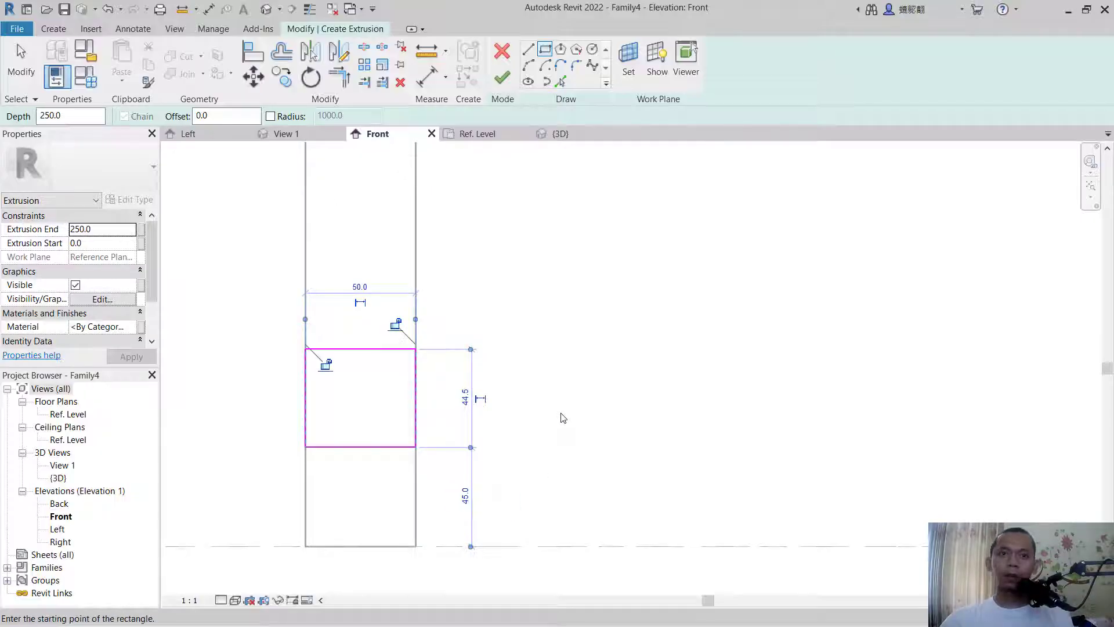
key("Escape")
key("Escape")
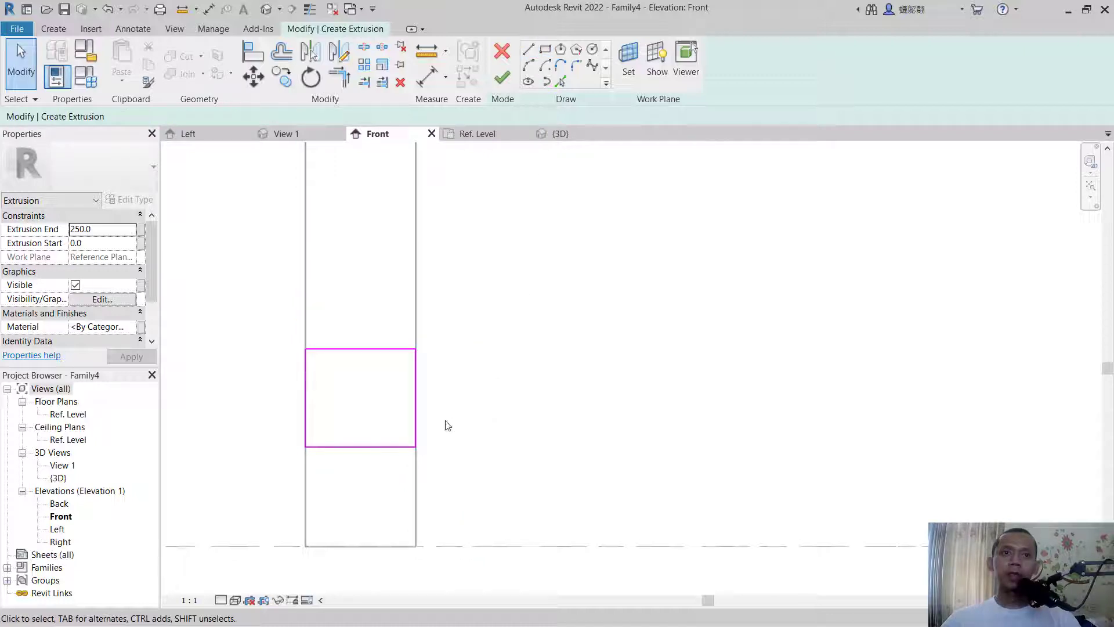
left_click(382, 350)
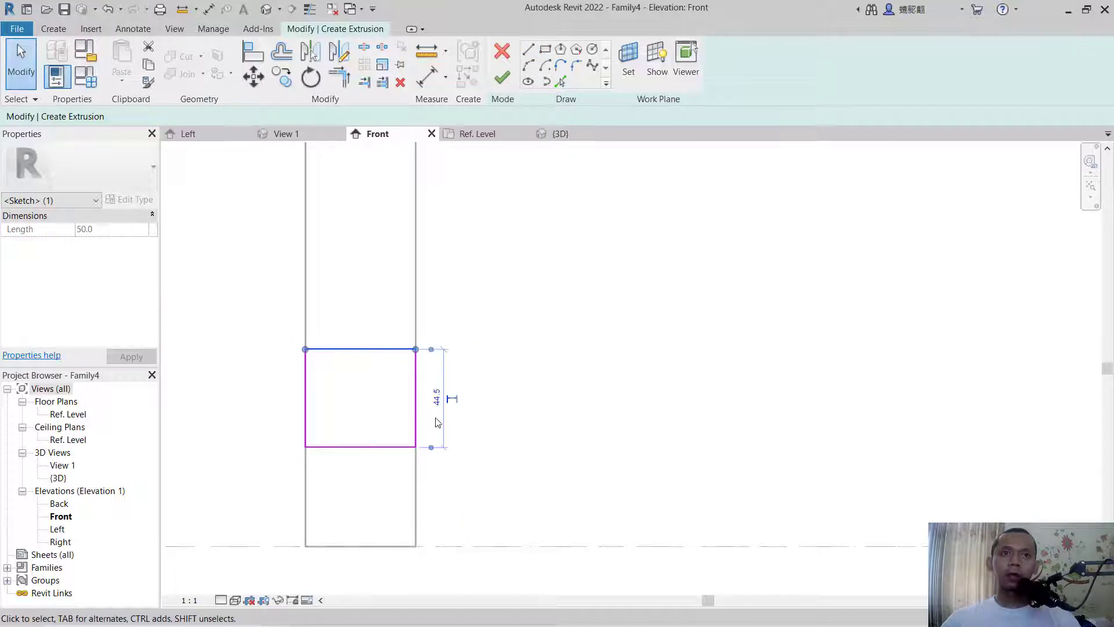
left_click(438, 398)
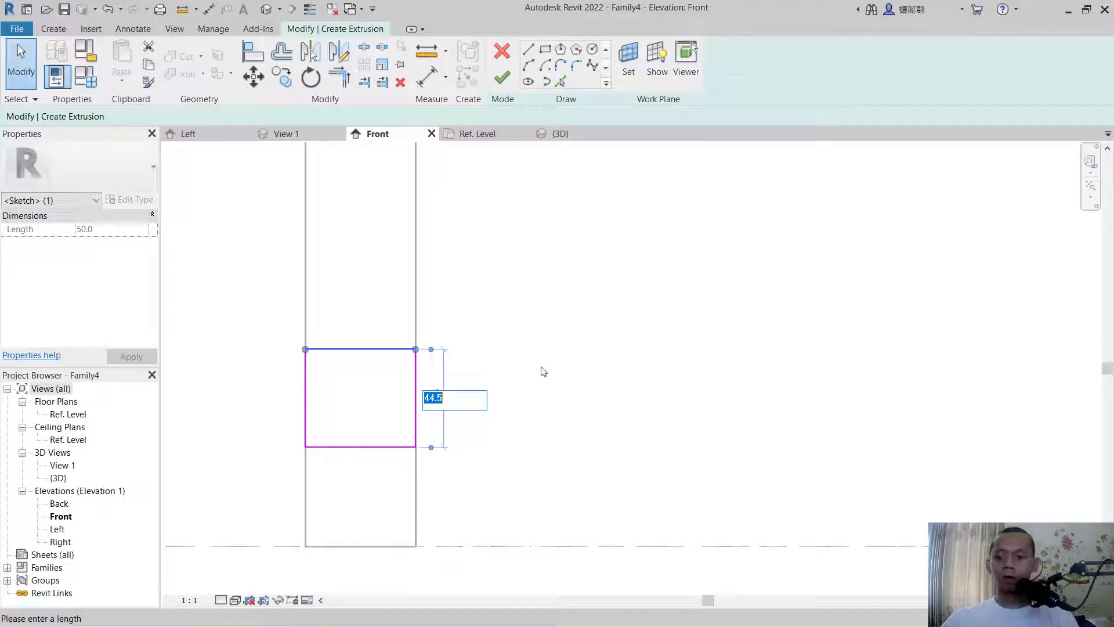
key("Return")
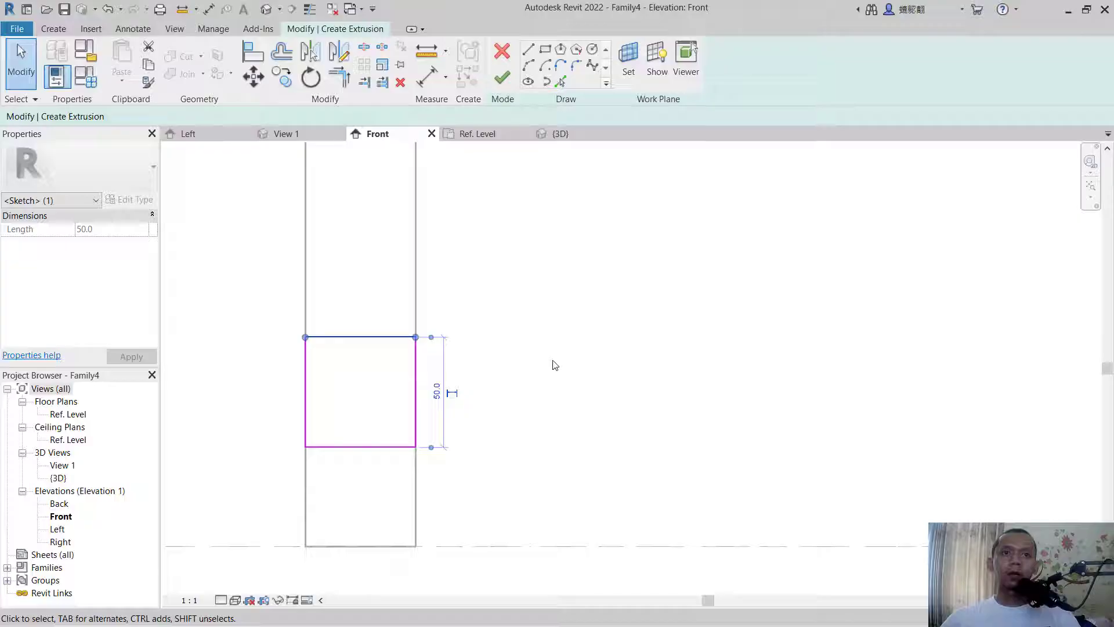
Copy the square 950 mm right to the other leg and finish the extrusion
left_click(556, 366)
left_click_drag(481, 279, 277, 474)
left_click(294, 79)
scroll(558, 324, "down", 5)
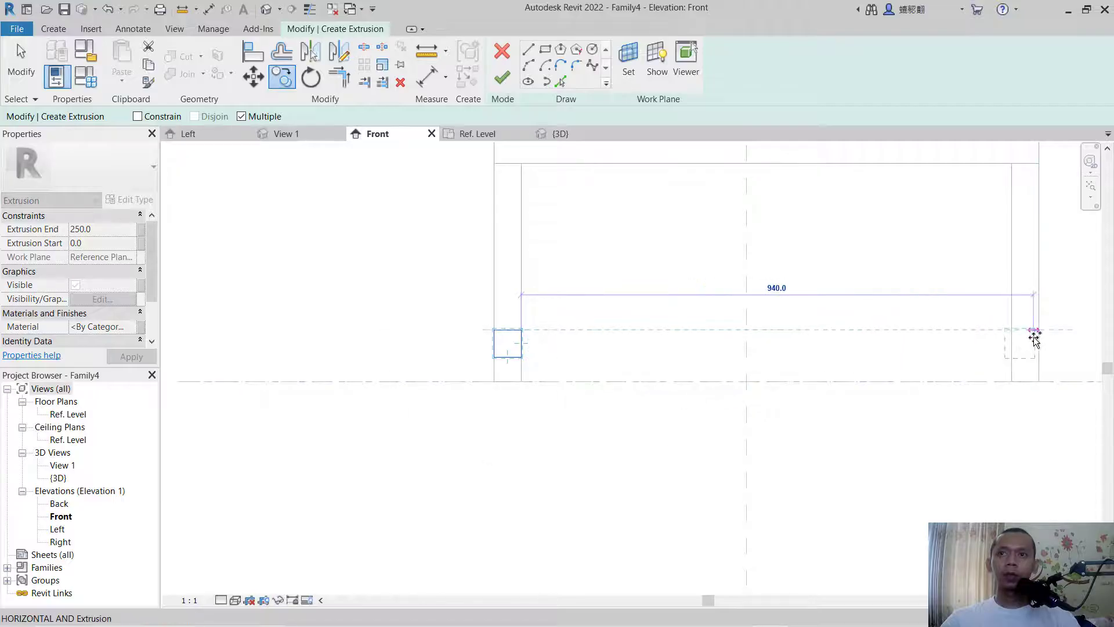
left_click(1039, 330)
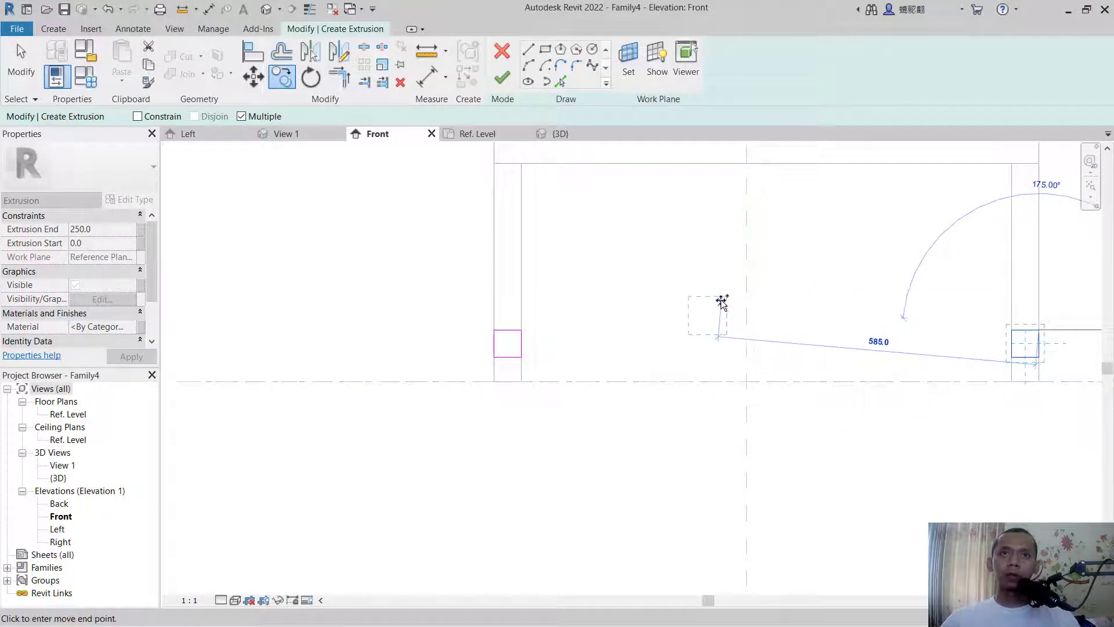
key("Escape")
left_click(501, 79)
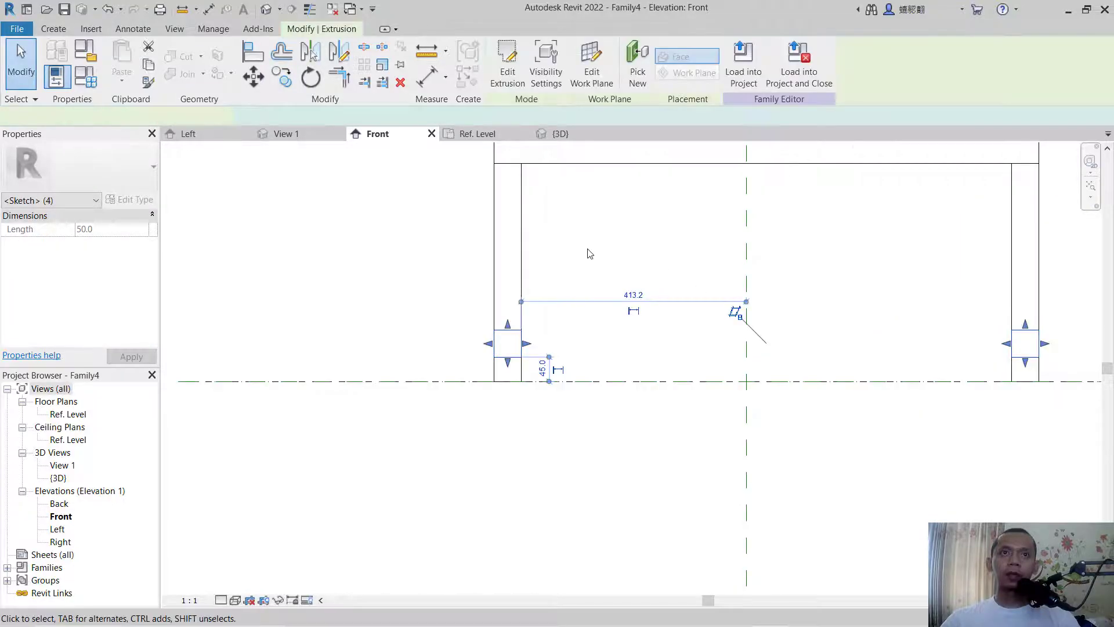
Stretch the side stretchers in plan to 500 deep, from -233.7 to 266.3, and check in 3D
left_click(479, 134)
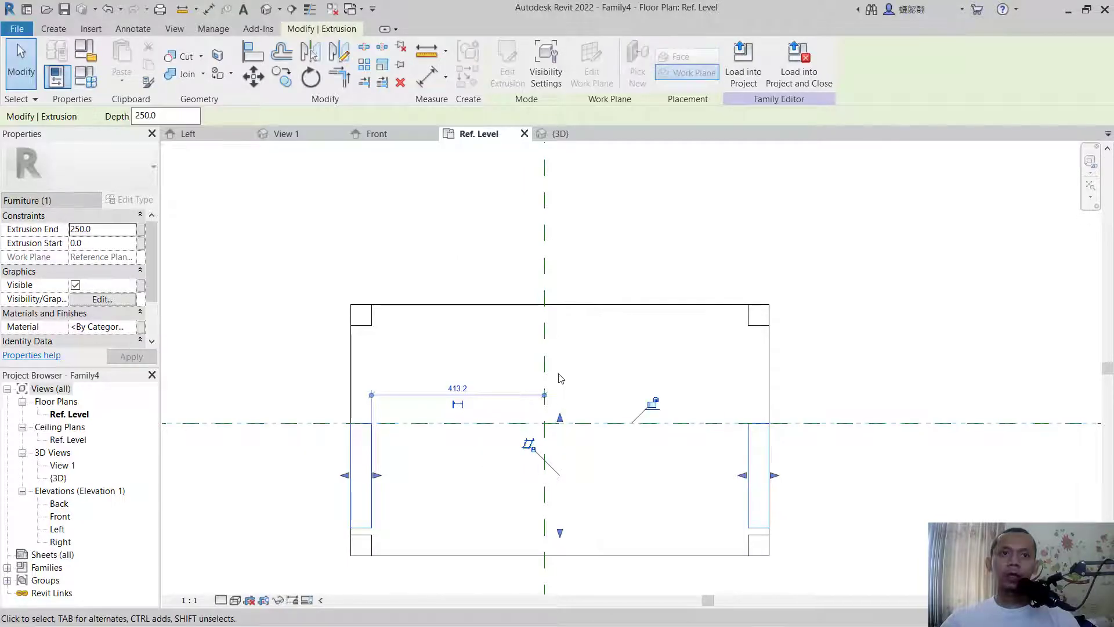
left_click_drag(560, 419, 561, 328)
left_click_drag(560, 532, 560, 539)
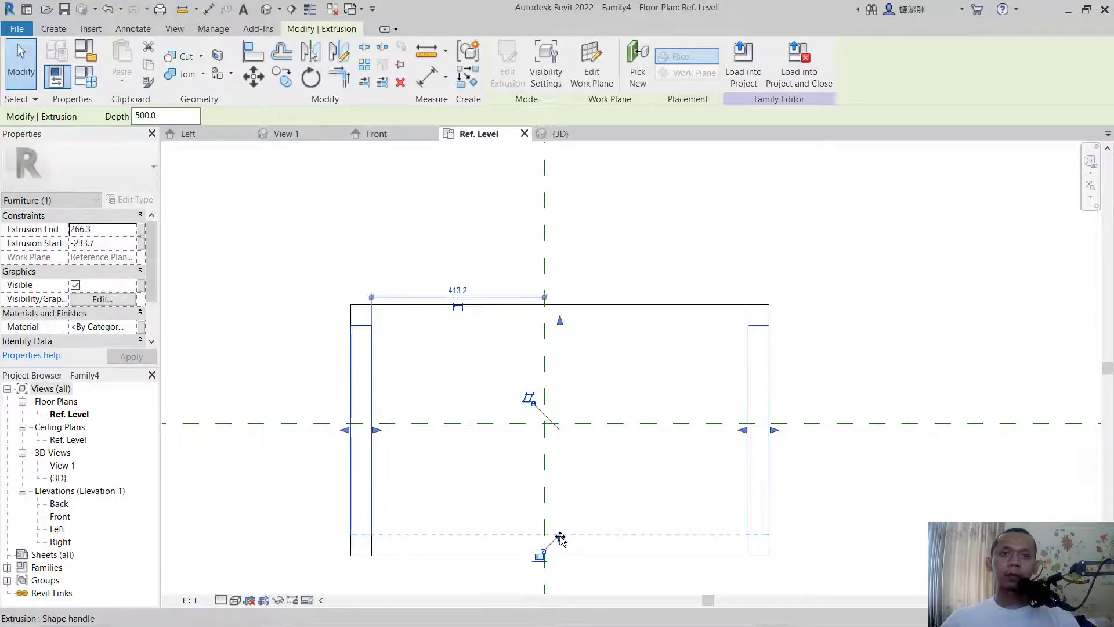
left_click(856, 347)
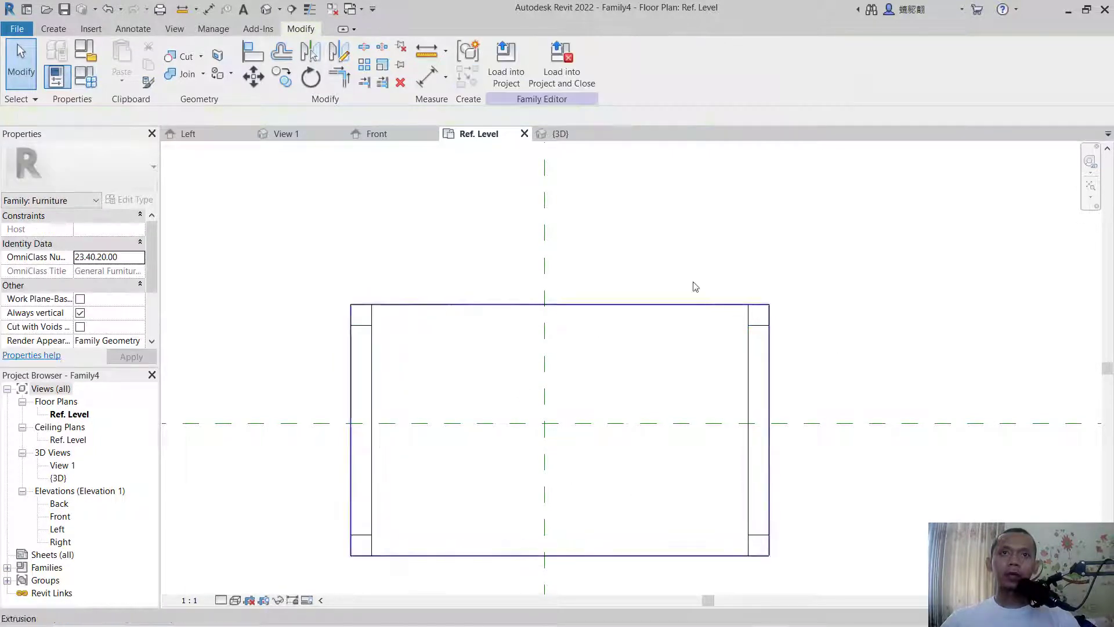
left_click(559, 134)
middle_click_drag(711, 329, 701, 284)
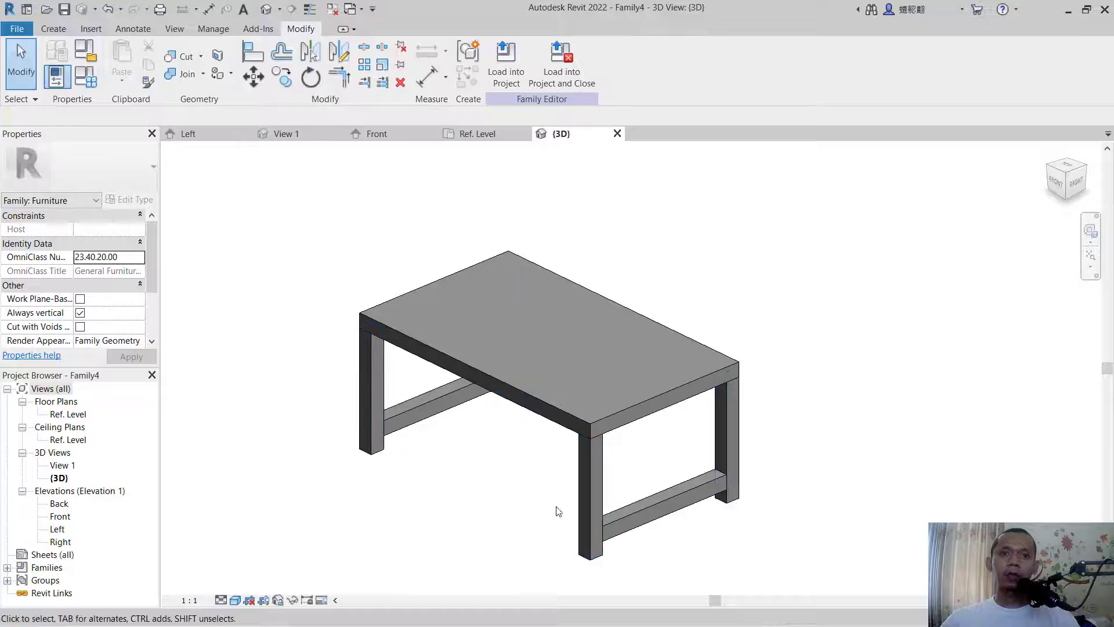
left_click(200, 133)
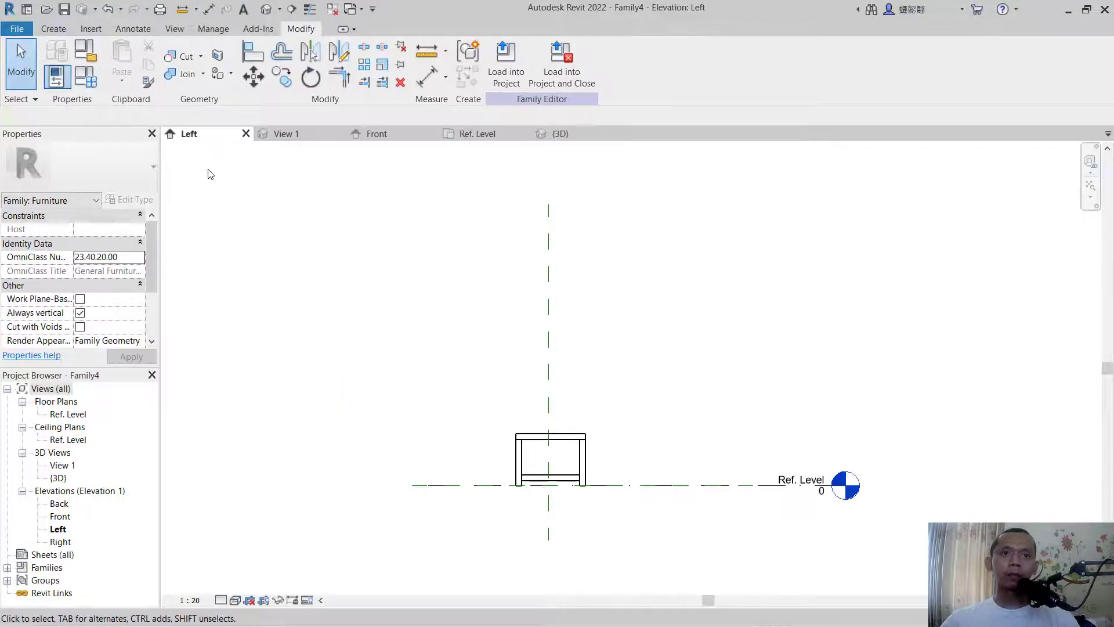
At 1:1 scale, sketch a 50 mm square stretcher profile at the left leg in a new extrusion
scroll(533, 466, "up", 3)
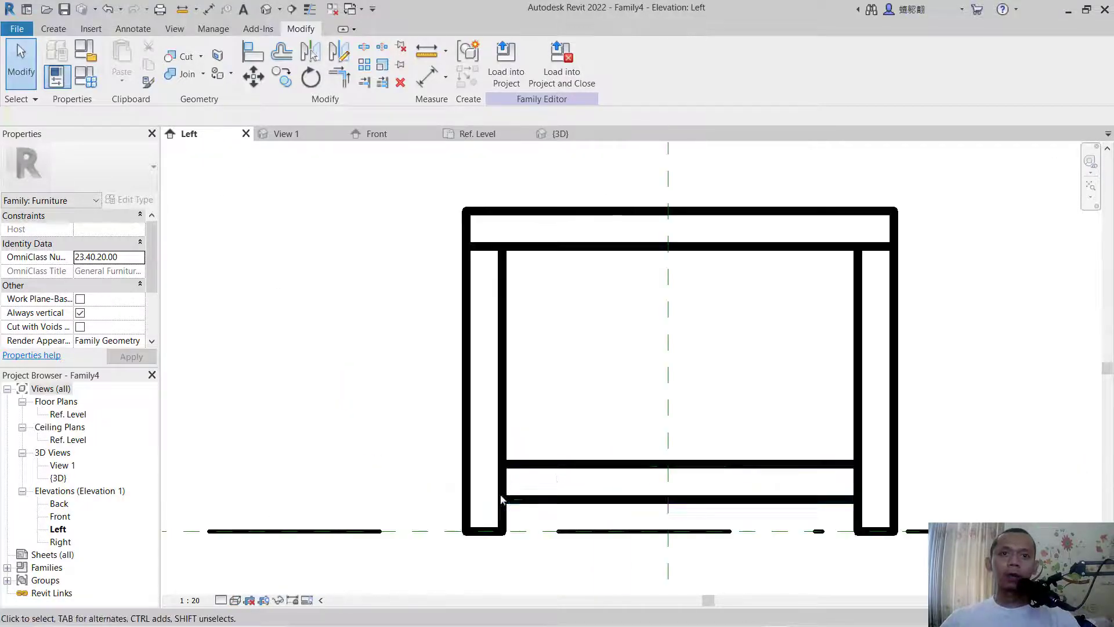
left_click(189, 600)
left_click(223, 421)
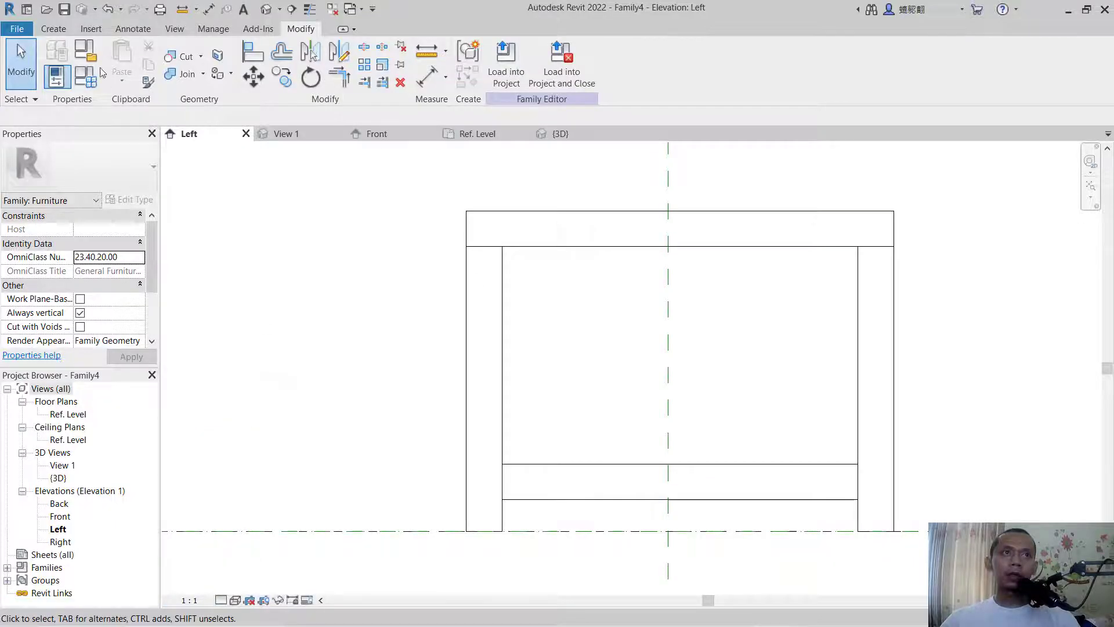
left_click(58, 29)
left_click(124, 63)
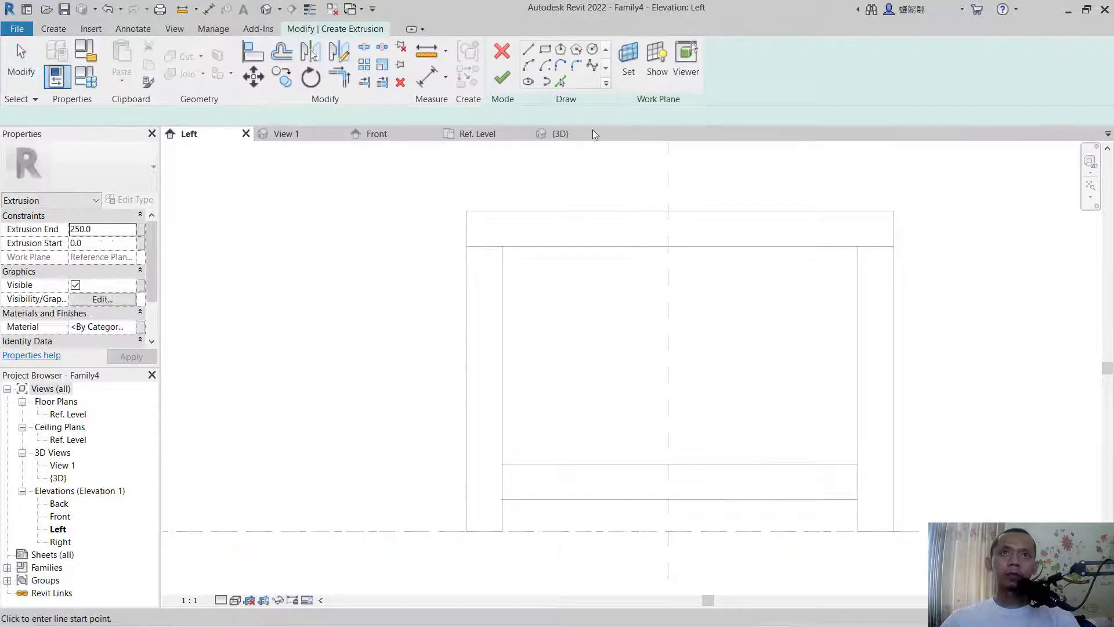
left_click(548, 50)
scroll(507, 504, "up", 2)
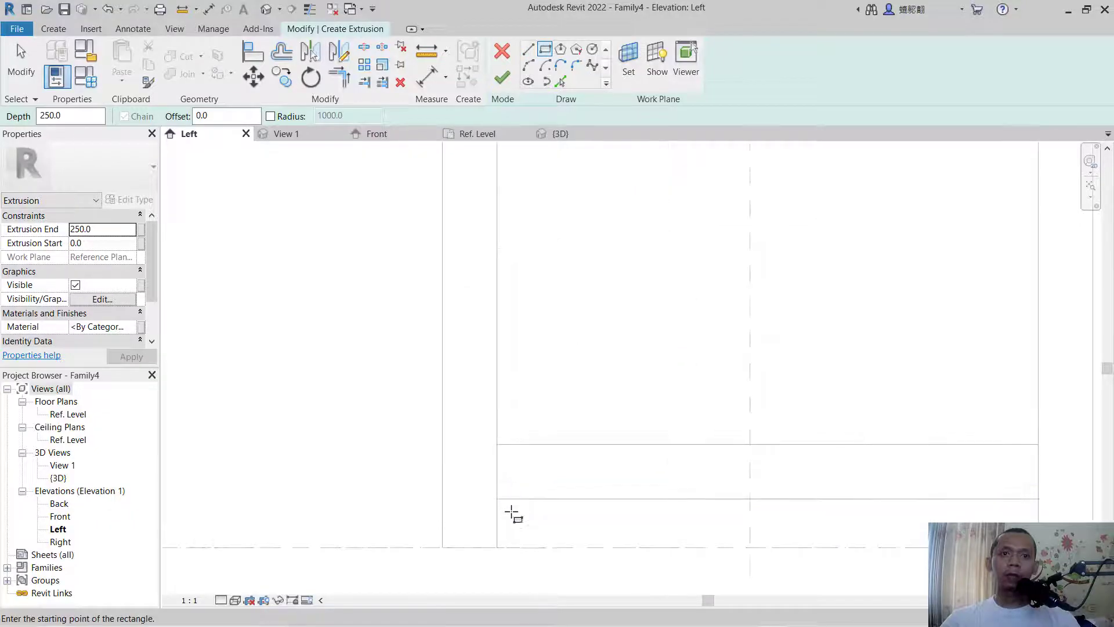
left_click(497, 499)
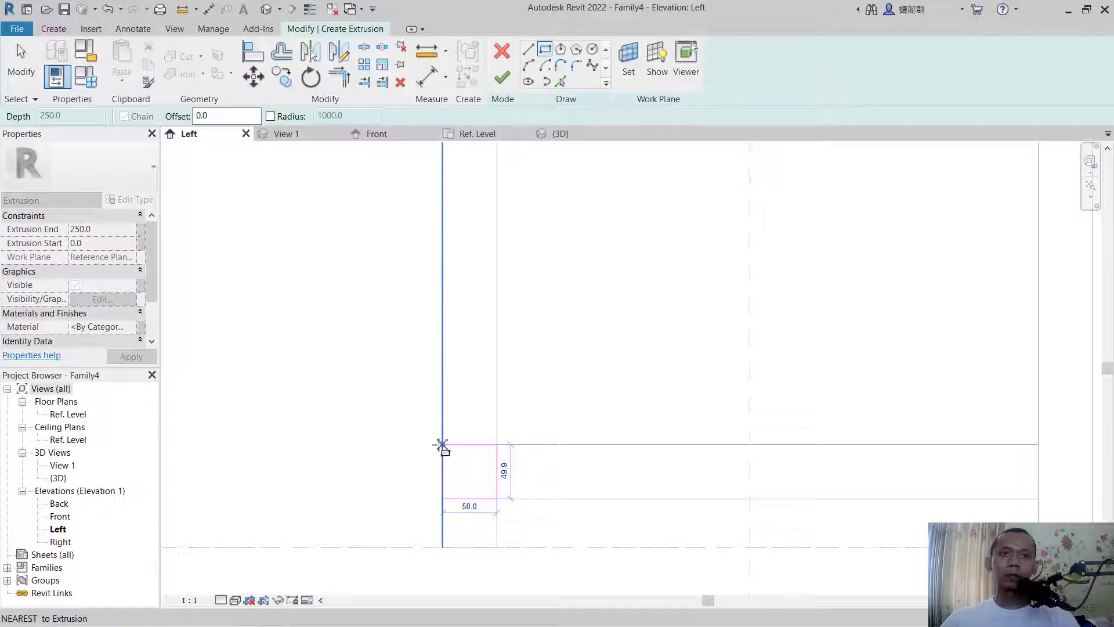
left_click(442, 445)
scroll(614, 419, "down", 1)
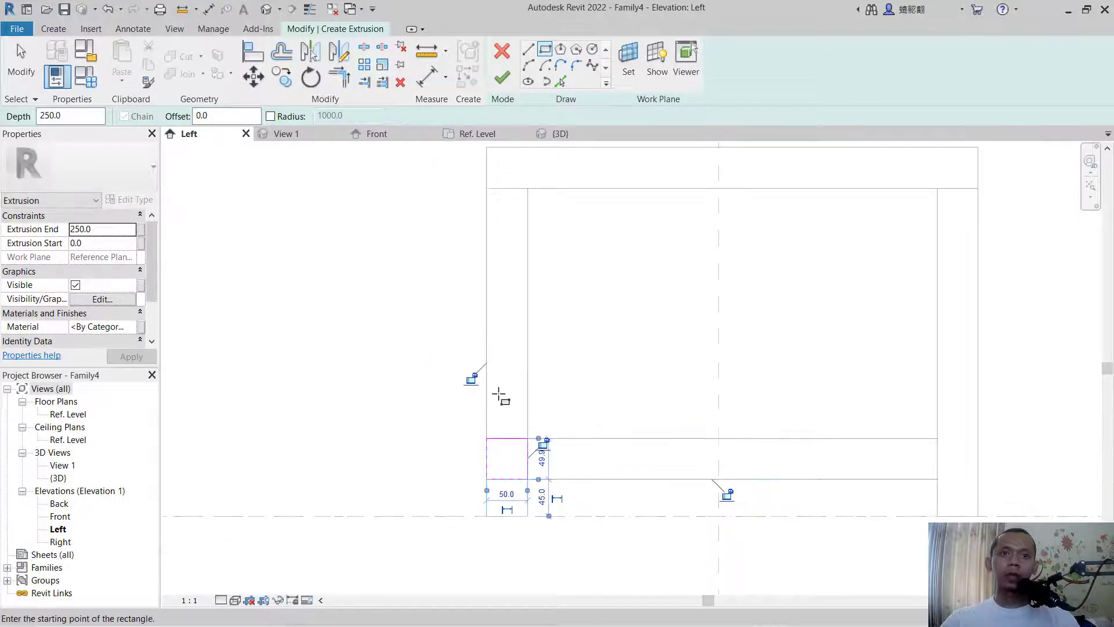
key("Escape")
key("Escape")
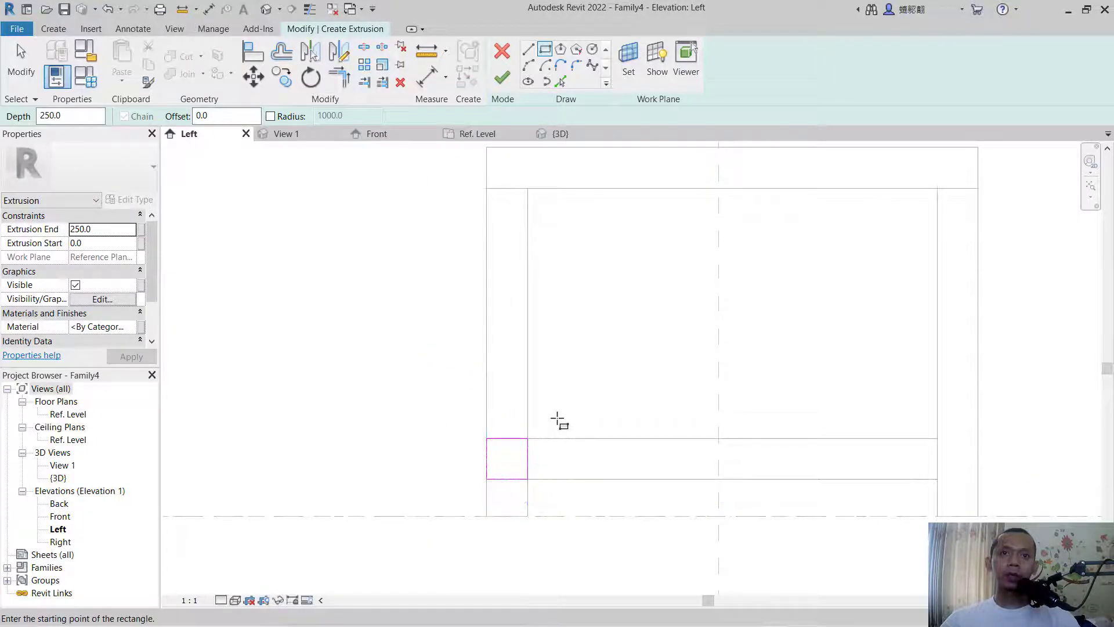
Copy the square to the right leg and finish the crosswise stretcher extrusion
left_click_drag(530, 416, 484, 485)
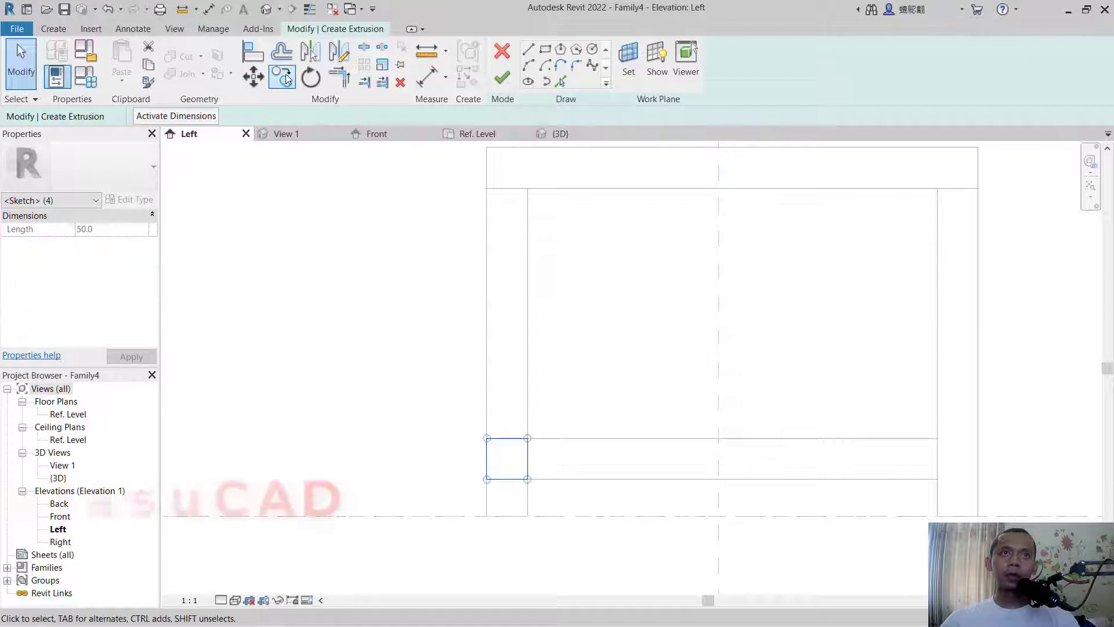
key("c")
key("o")
left_click(489, 440)
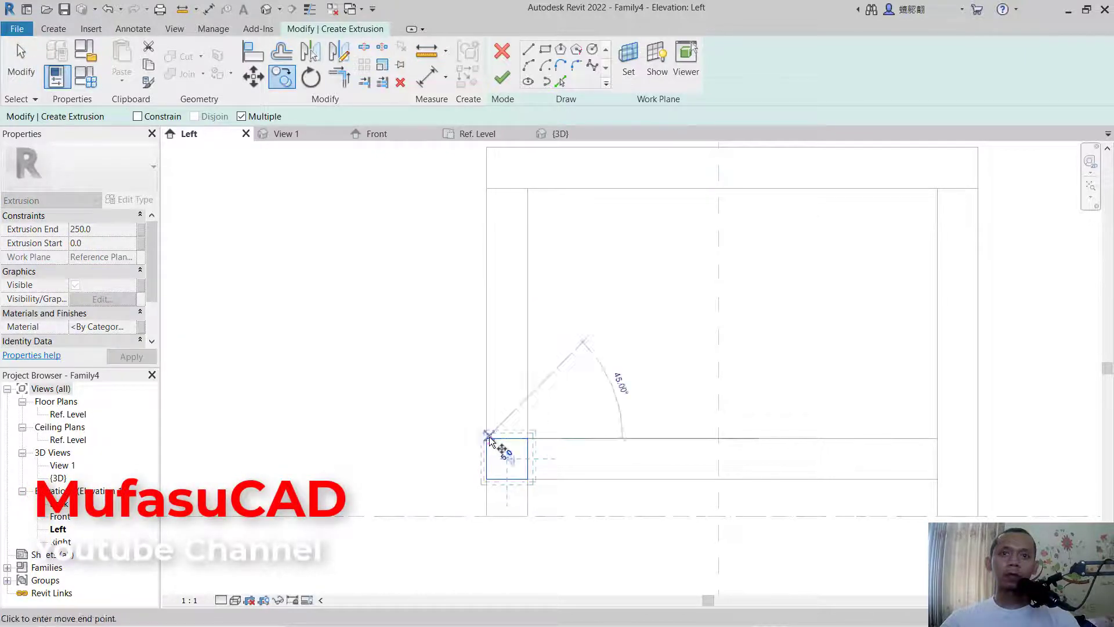
left_click(940, 439)
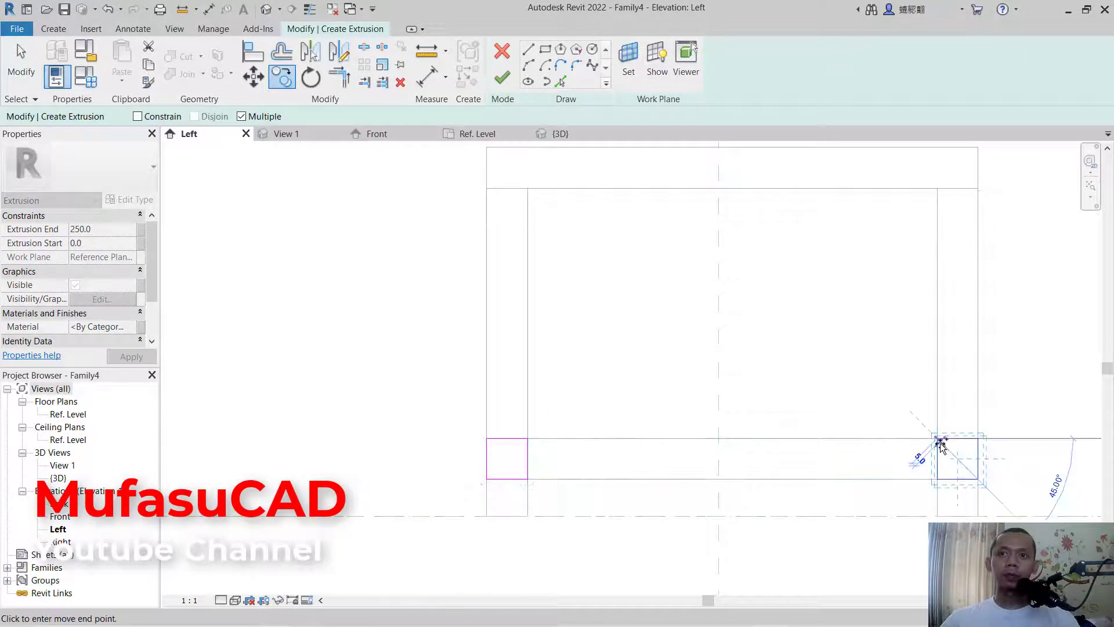
key("Escape")
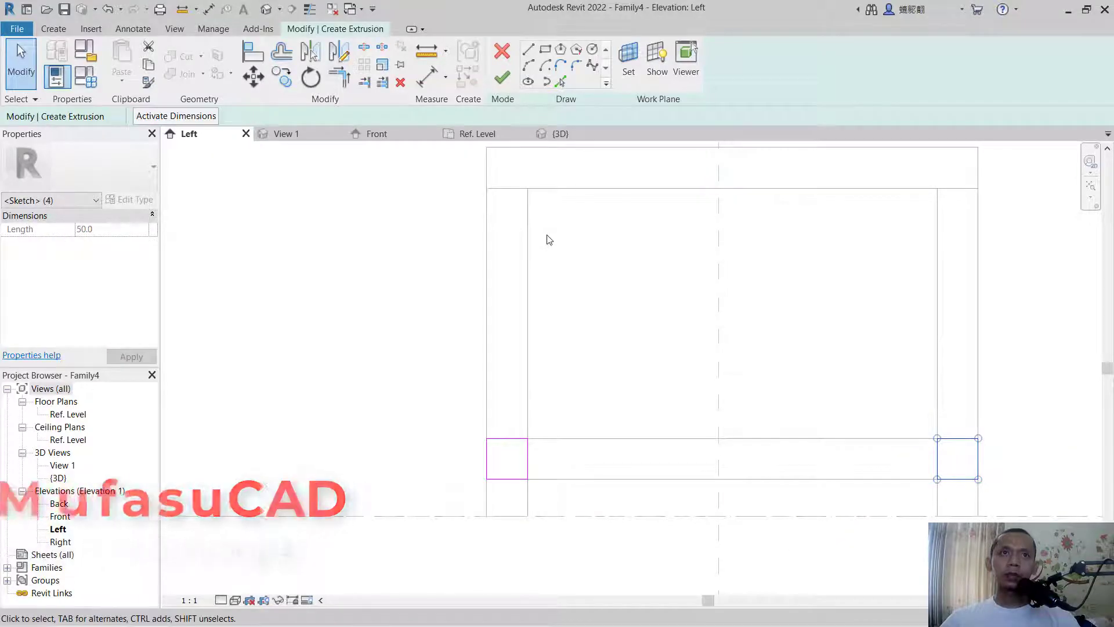
left_click(503, 77)
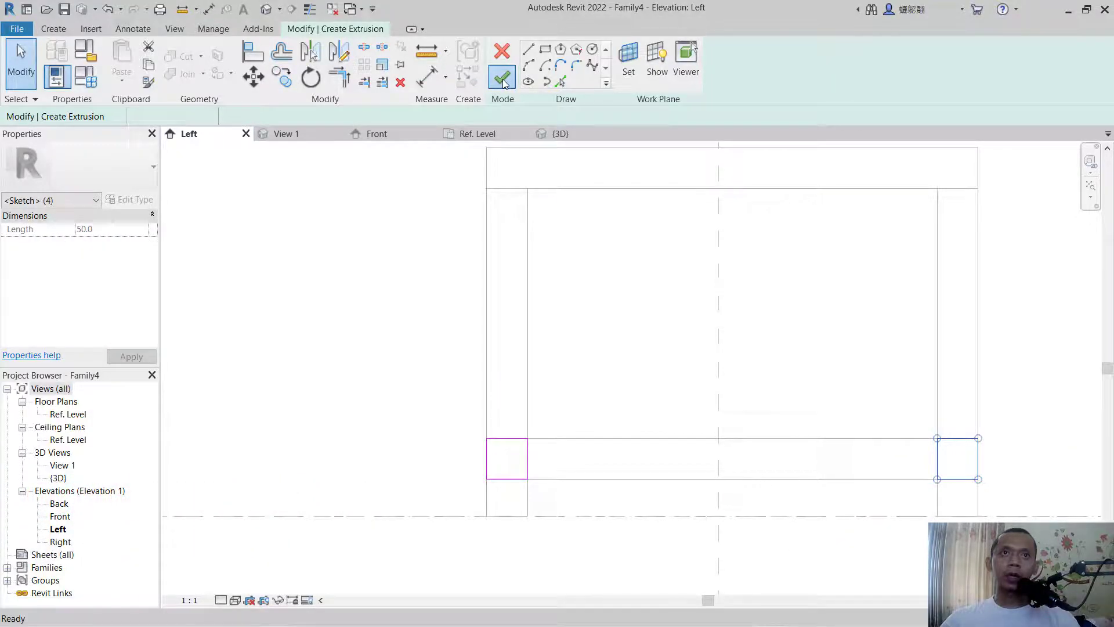
Stretch the crosswise stretchers in plan to 900 deep, from -413.2 to 486.8
left_click(486, 135)
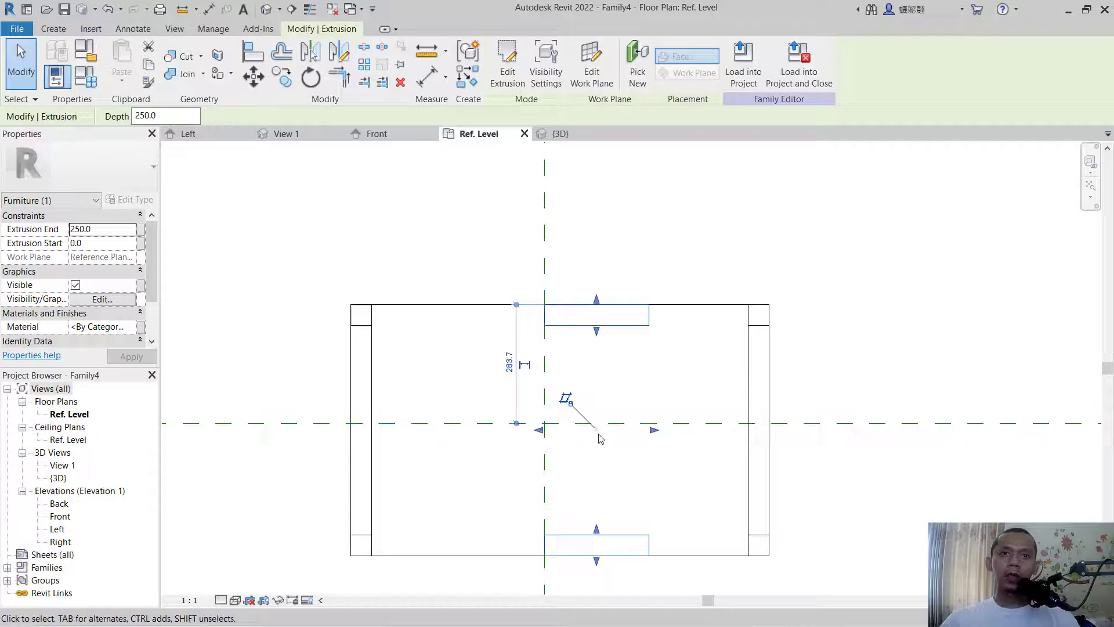
left_click_drag(540, 430, 373, 441)
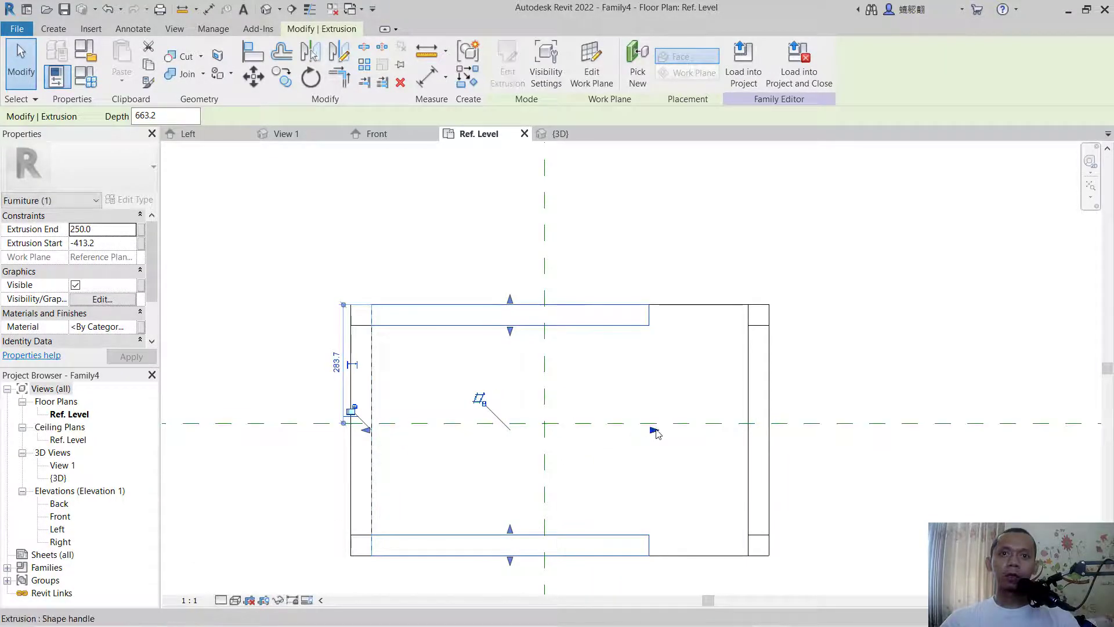
left_click_drag(654, 433, 746, 433)
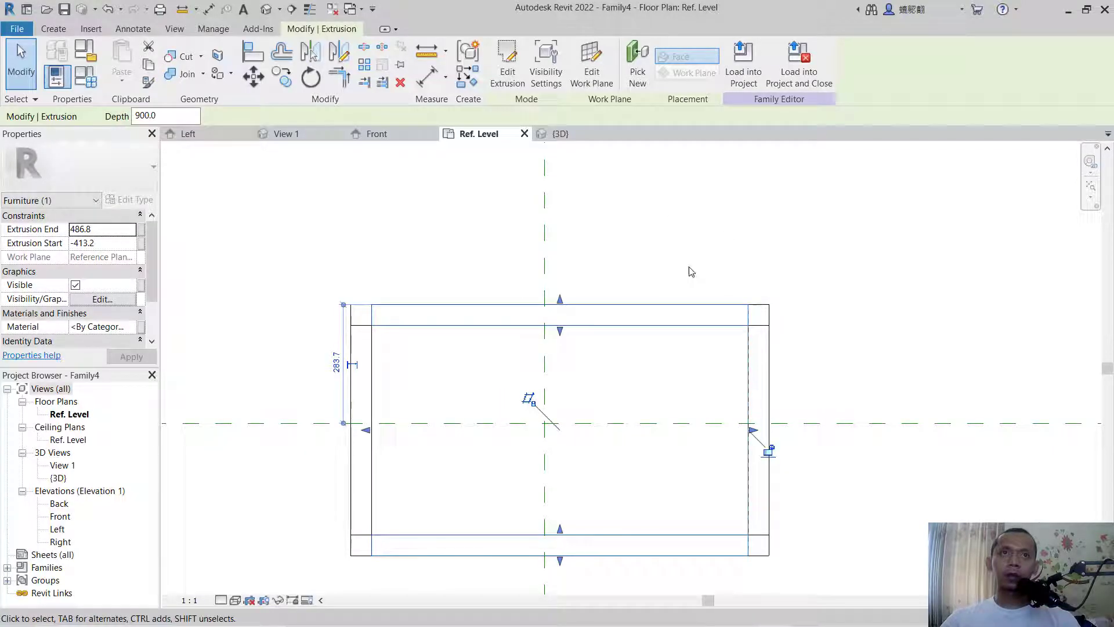
Orbit the finished table in the 3D view
left_click(561, 134)
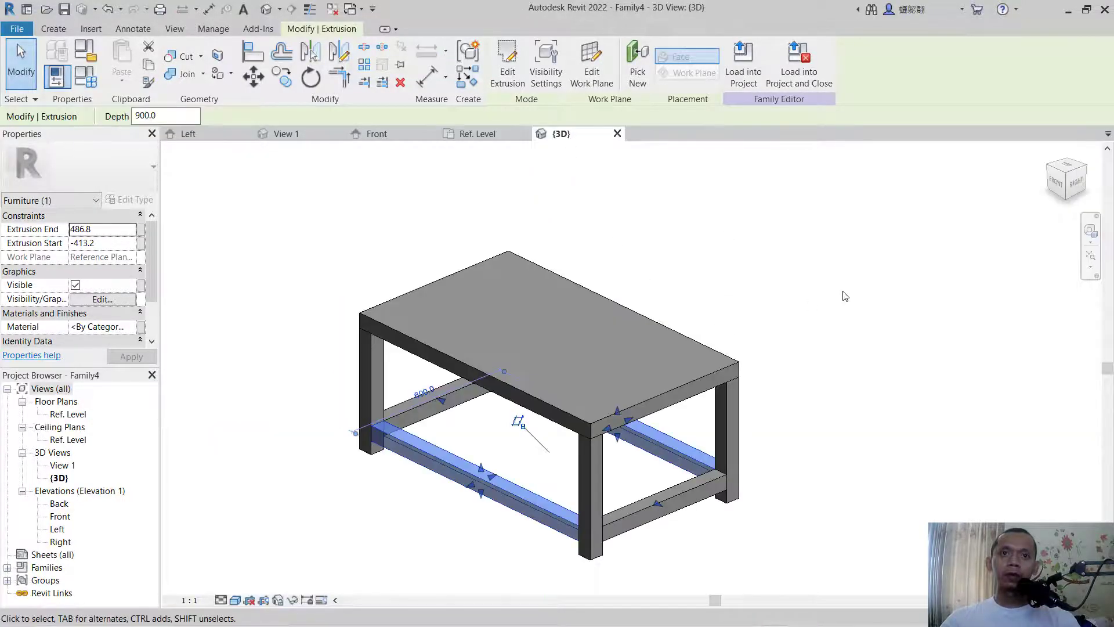
left_click(706, 319)
middle_click_drag(706, 319, 664, 291, "shift")
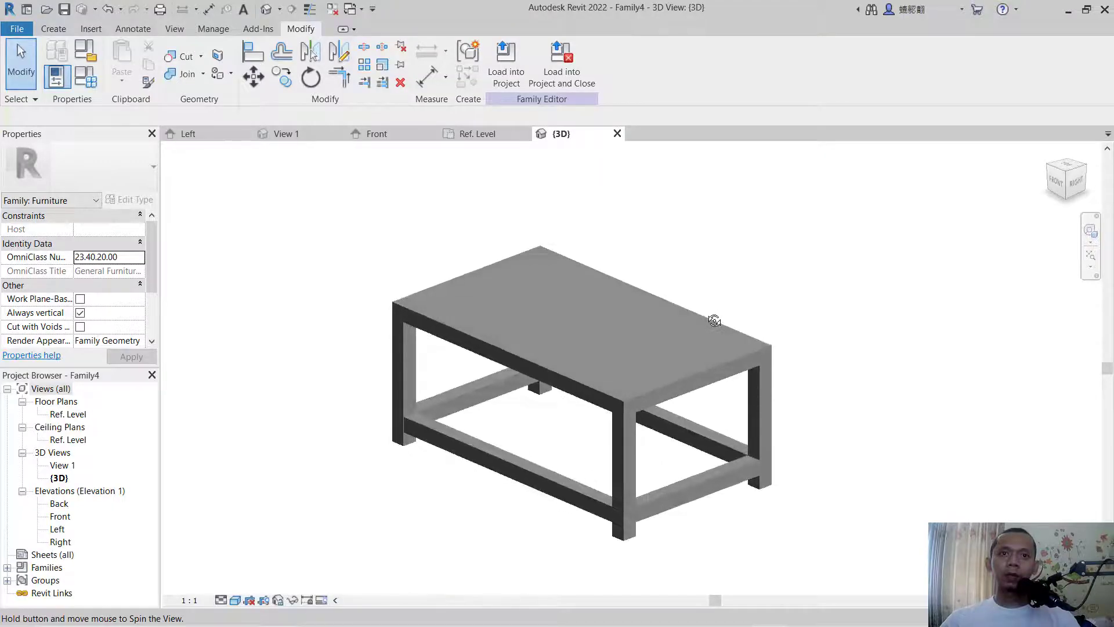
left_click(63, 10)
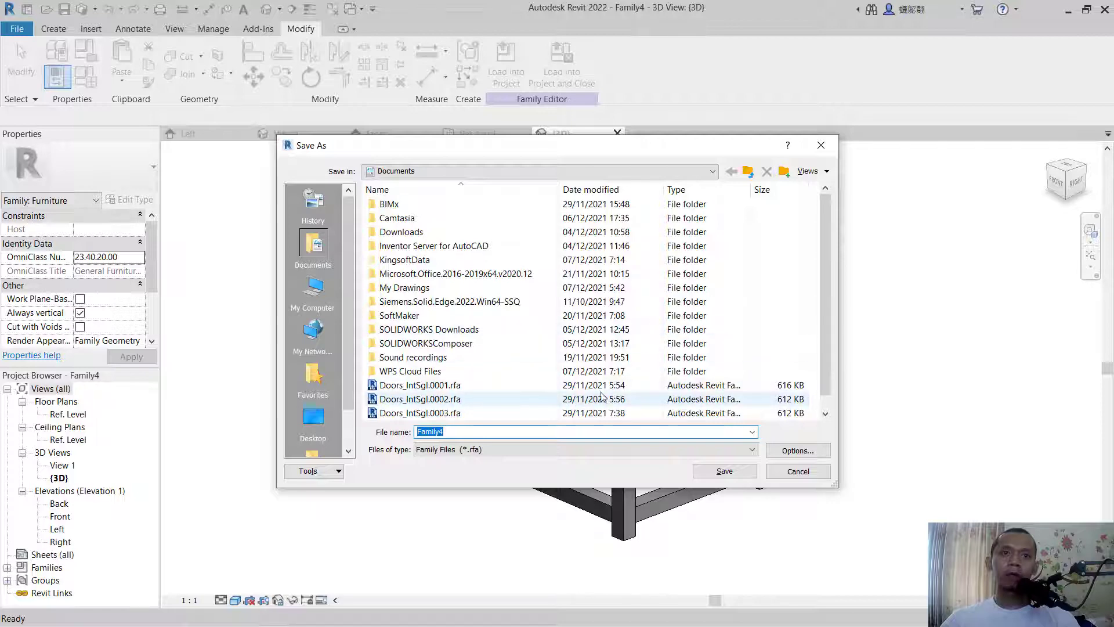
left_click(800, 472)
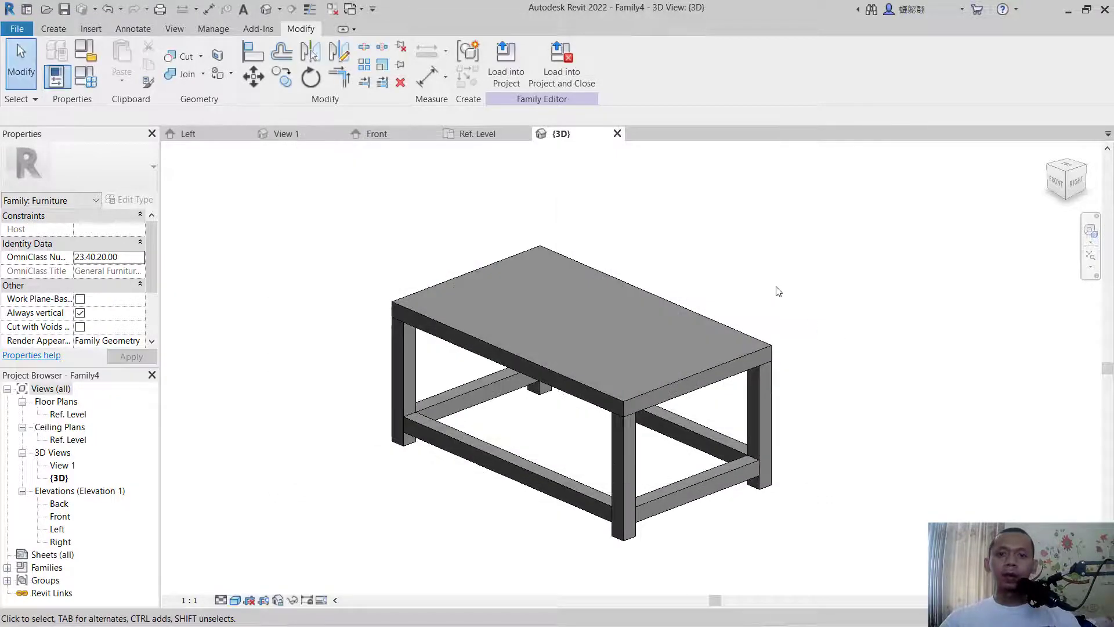